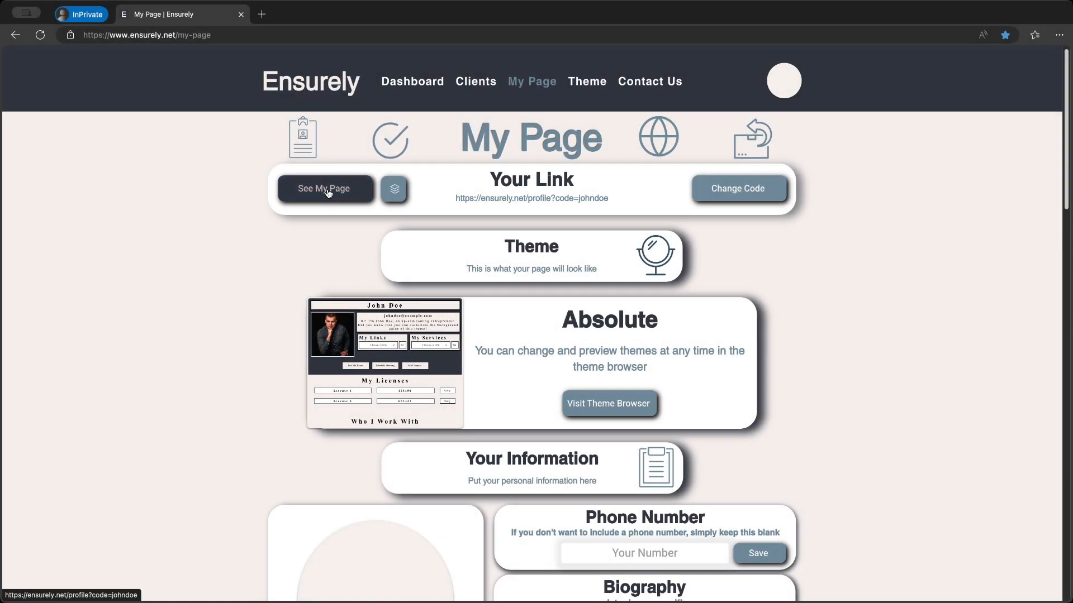
Open the public profile page from the Your Link section and copy its link
left_click(328, 194)
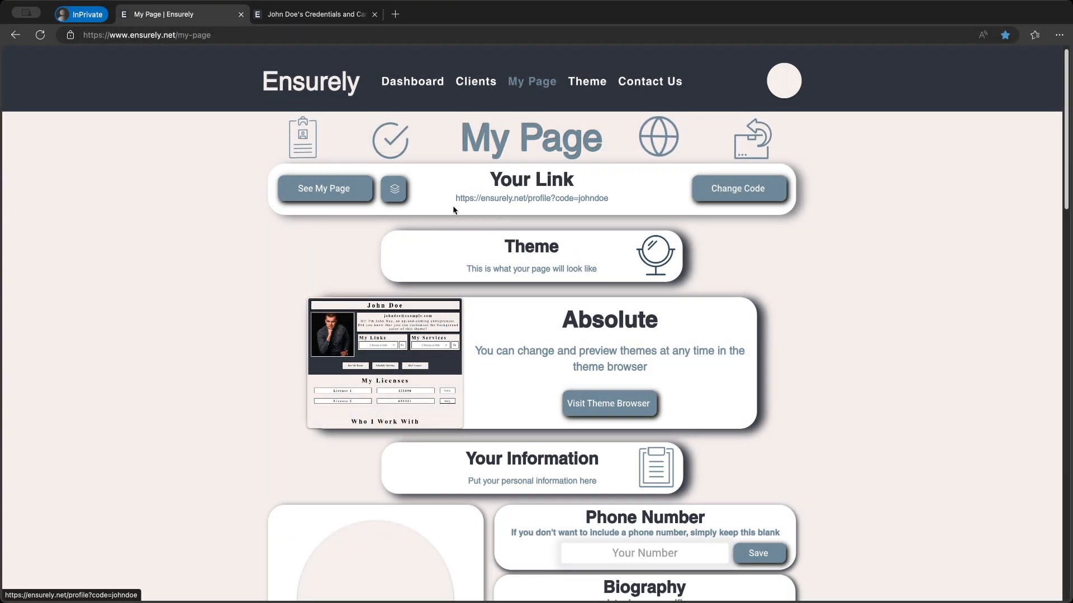
left_click(393, 189)
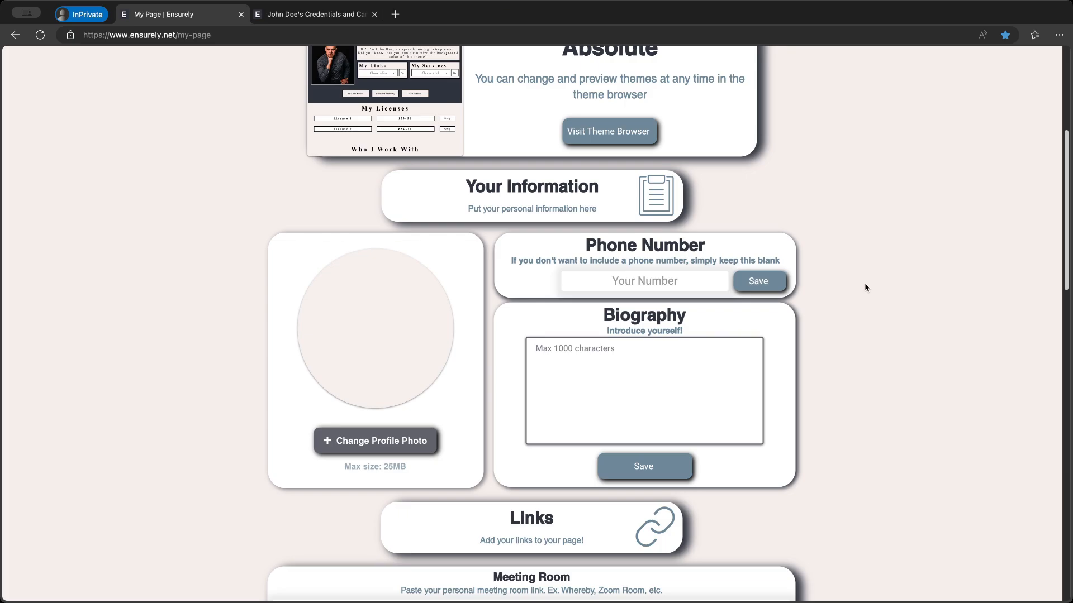
Upload the portrait of the bearded man in a grey suit as the profile photo and check it in the page header
left_click(378, 442)
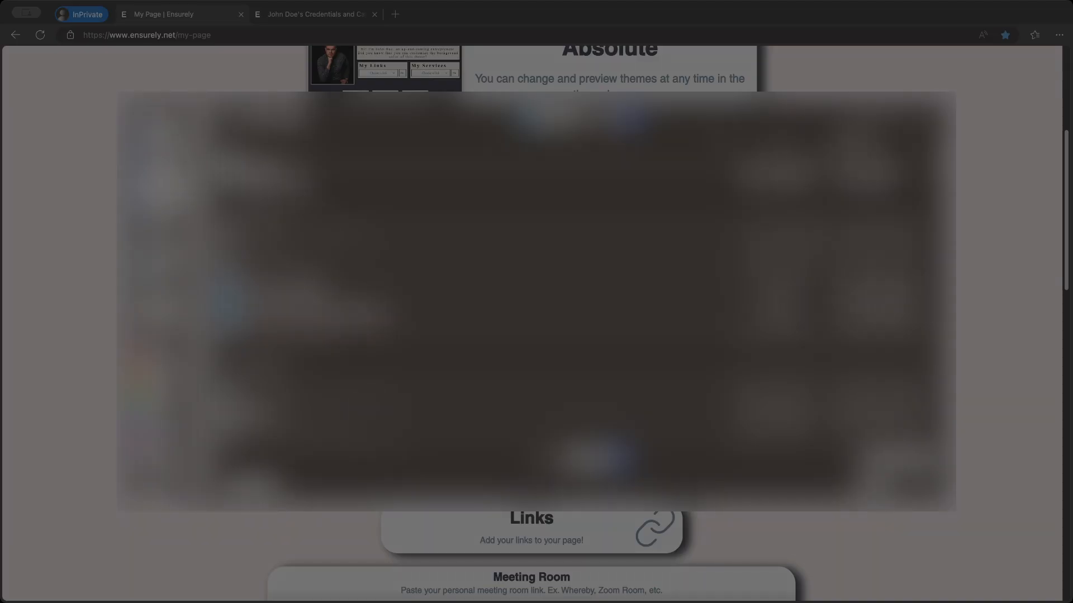
left_click(291, 171)
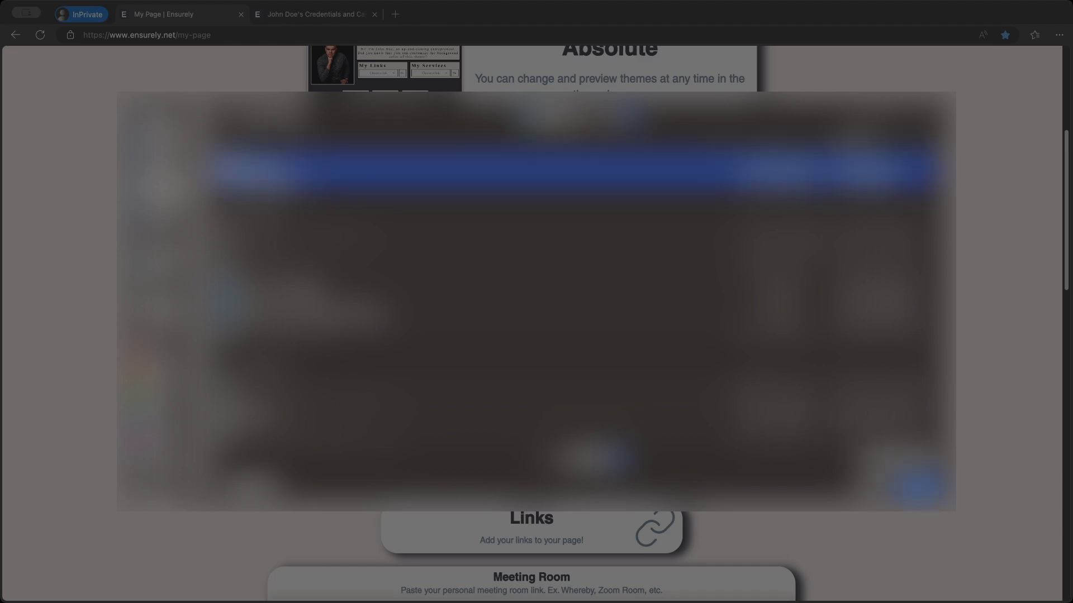
left_click(911, 481)
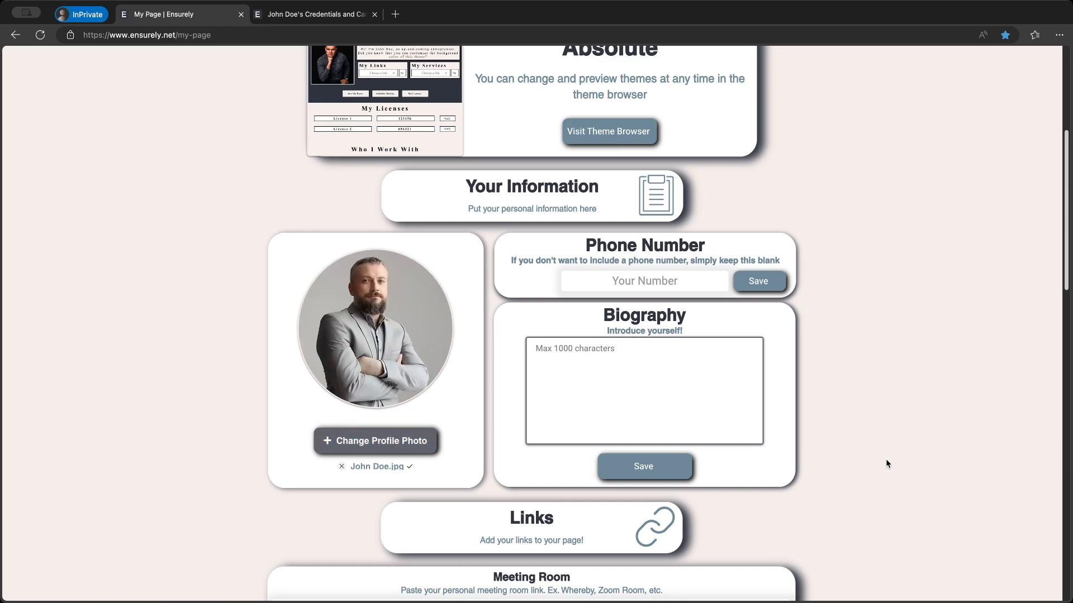
scroll(885, 464, "up", 5)
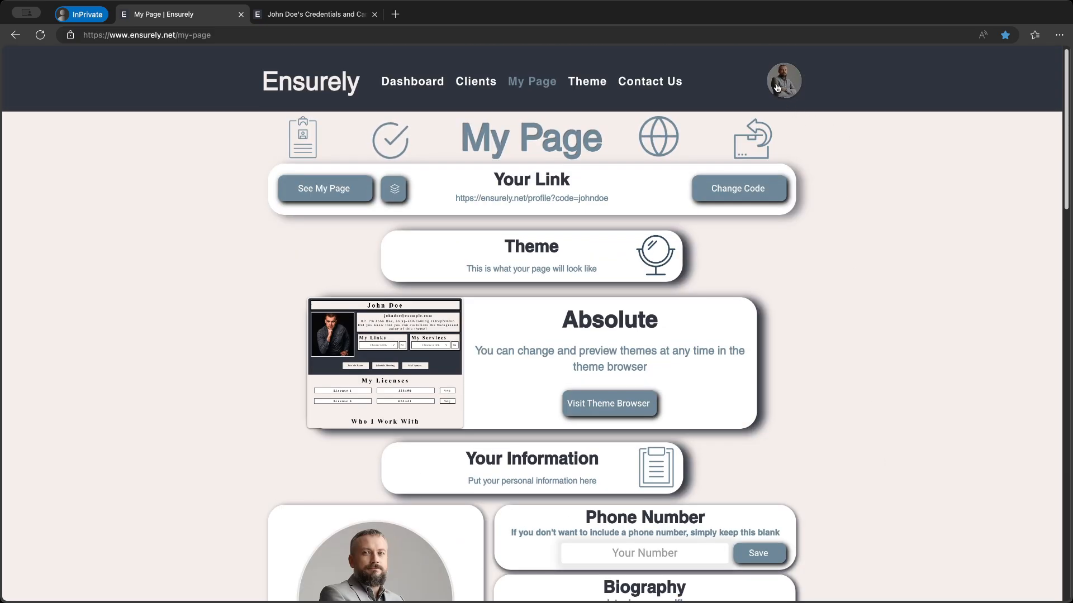
Enter a phone number in the Your Information section and save it
scroll(872, 257, "down", 4)
scroll(872, 257, "down", 1)
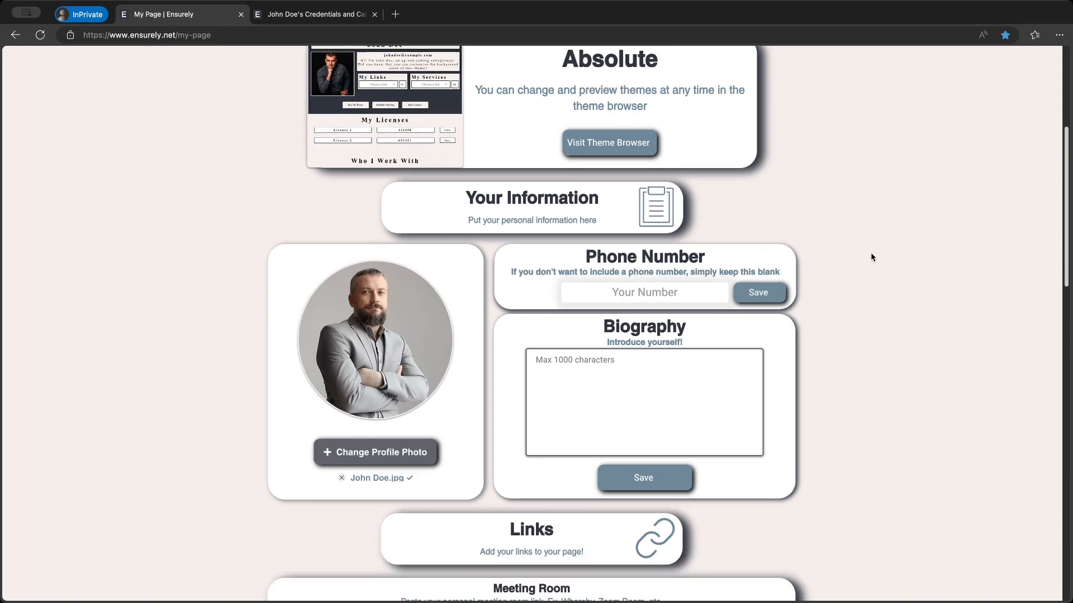
left_click(648, 297)
type("111-111-11")
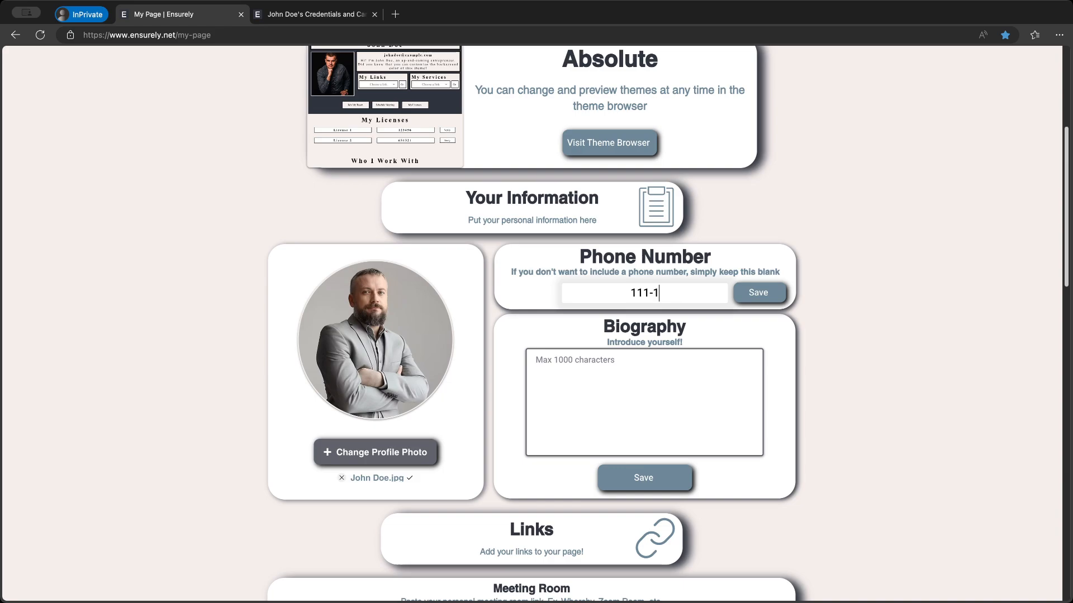
type("11")
left_click(749, 296)
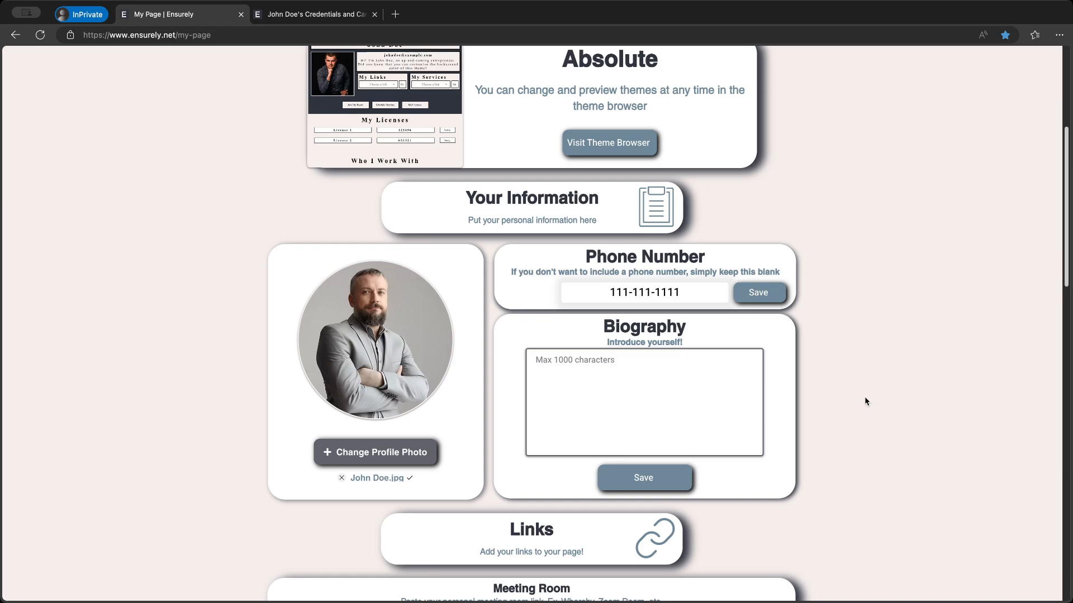
Write and save a biography that greets visitors and introduces the agent by name as a dedicated insurance agent from Arizona
left_click(718, 366)
type("Hi the")
type("re! I'm John Doe, a dedicated insurance agent from Arizona.")
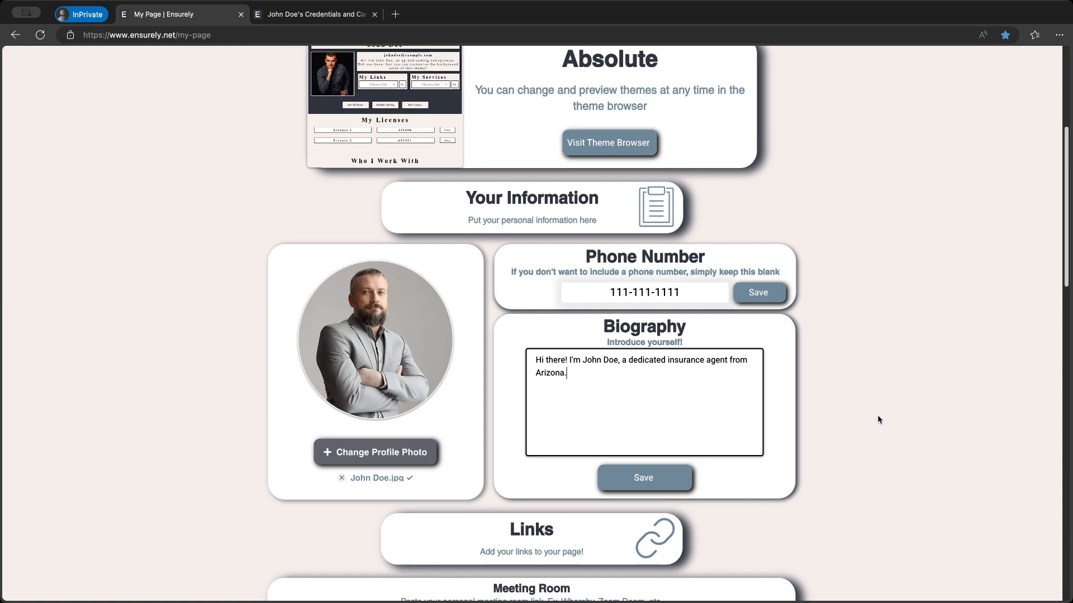
left_click(689, 478)
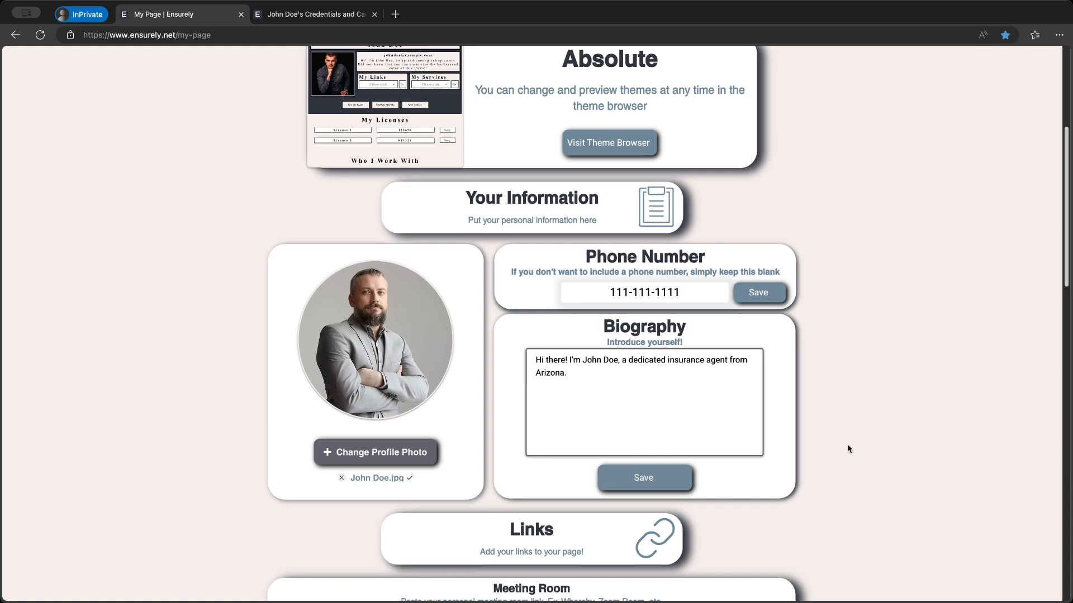
Reload the public profile page to check the photo, phone number and biography
scroll(848, 449, "up", 1)
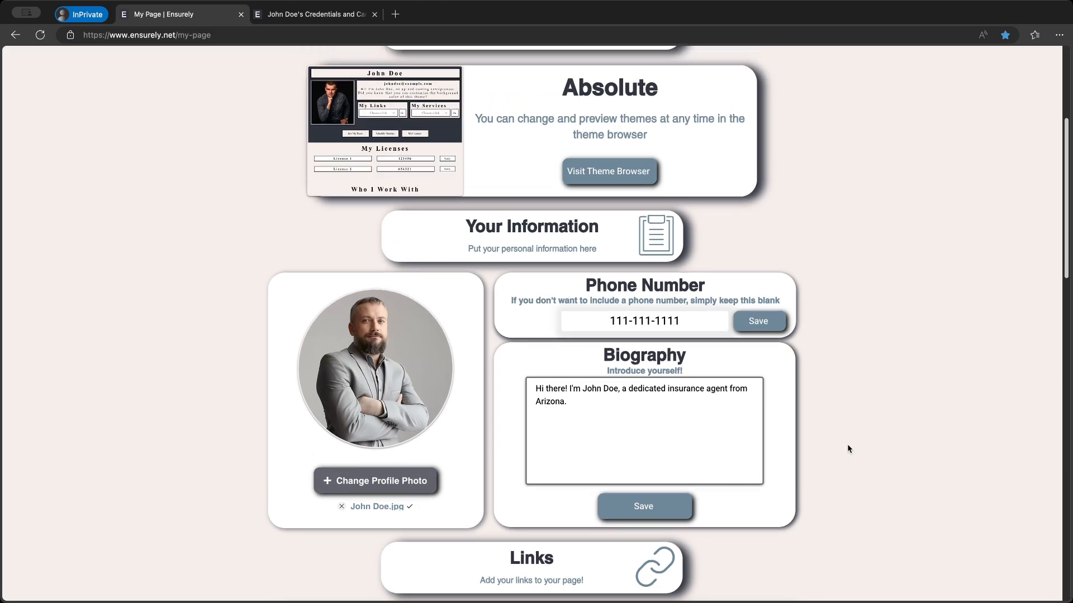
left_click(285, 14)
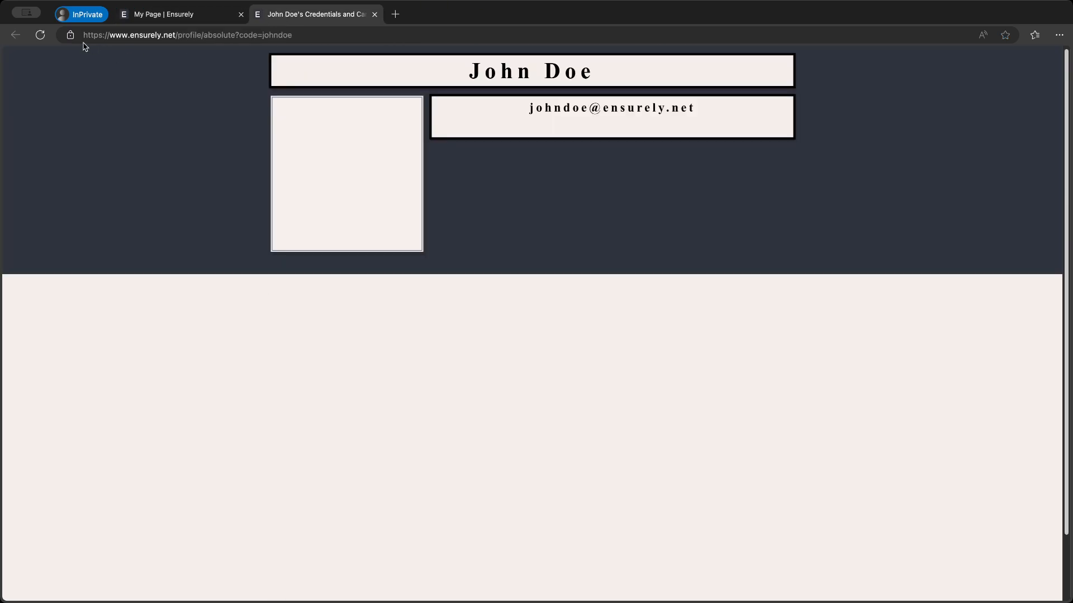
left_click(41, 35)
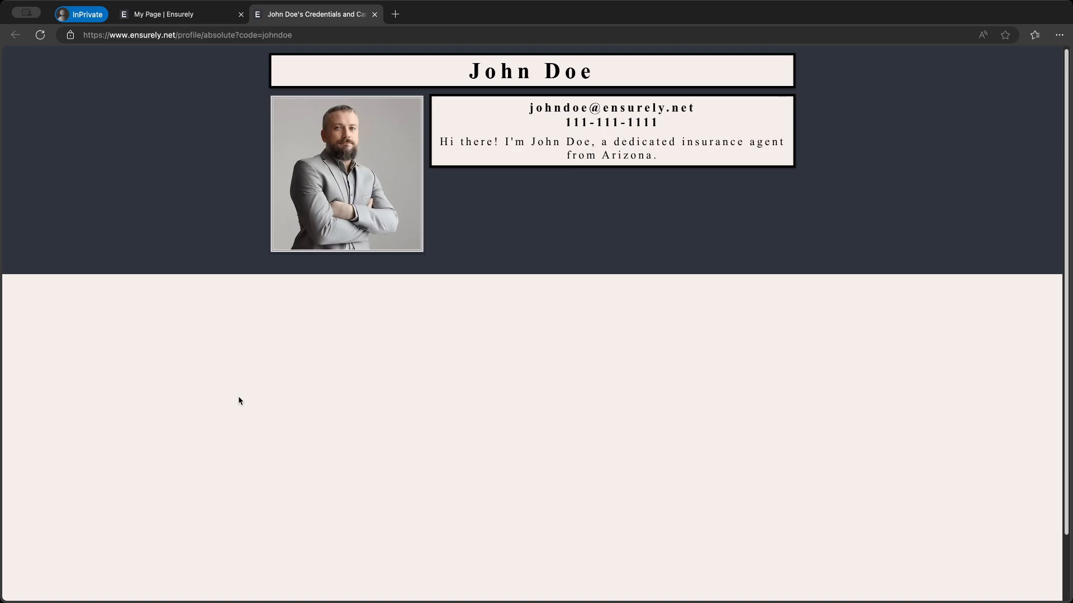
Clear the phone number on My Page, save it blank, and return to the public profile page
left_click(194, 20)
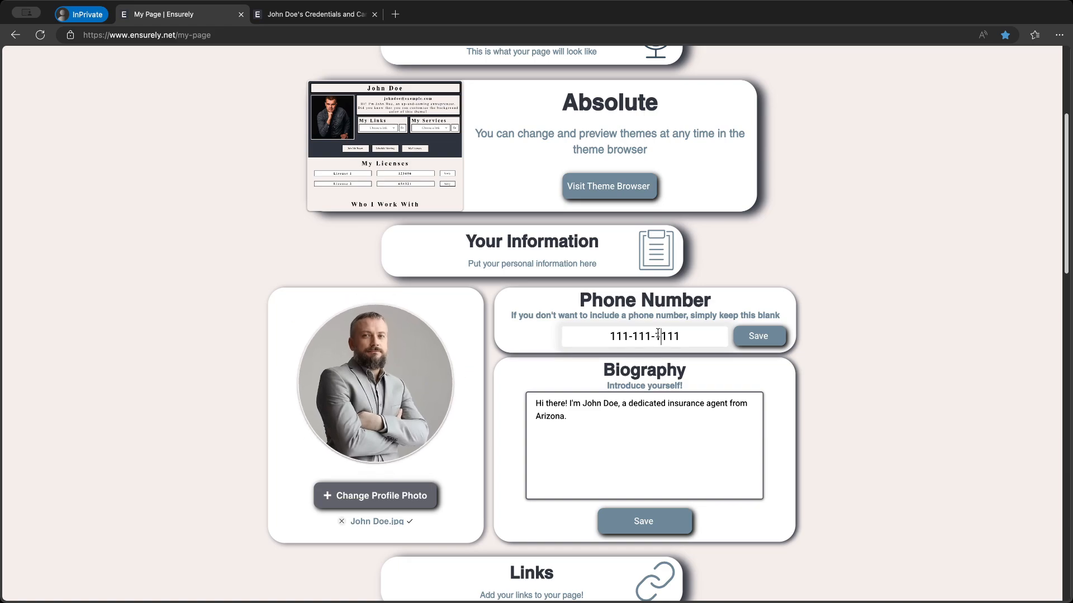
key("super+a")
key("BackSpace")
left_click(758, 336)
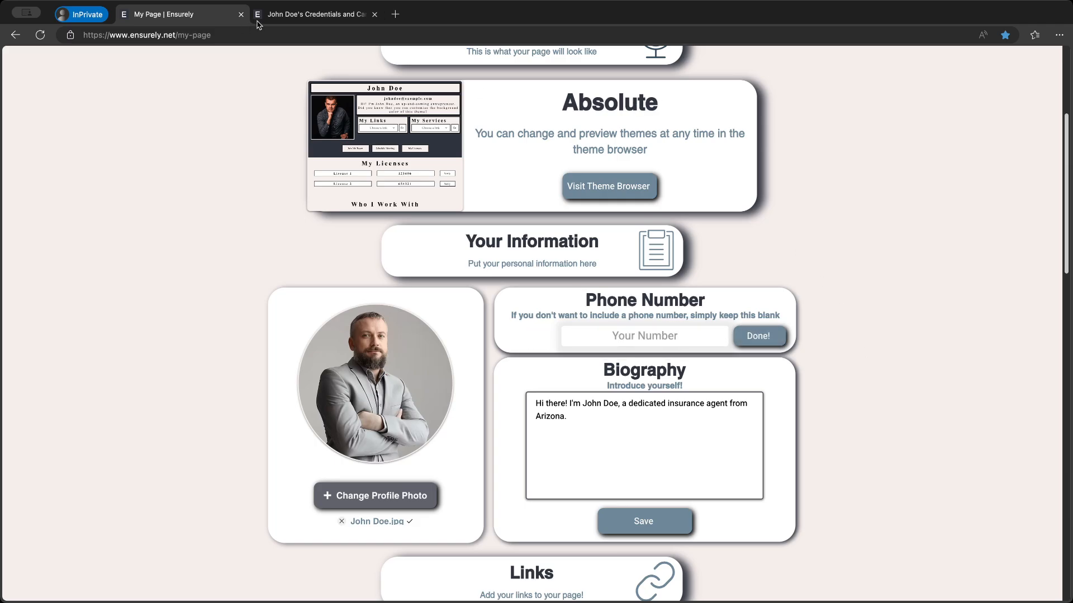
left_click(255, 17)
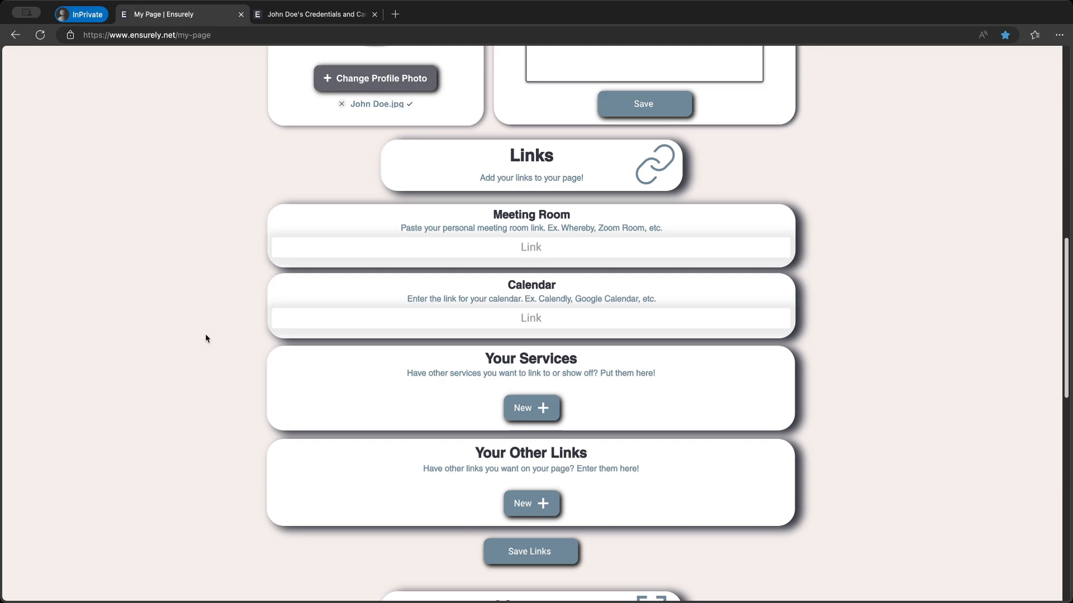
left_click(503, 249)
type("https://example.")
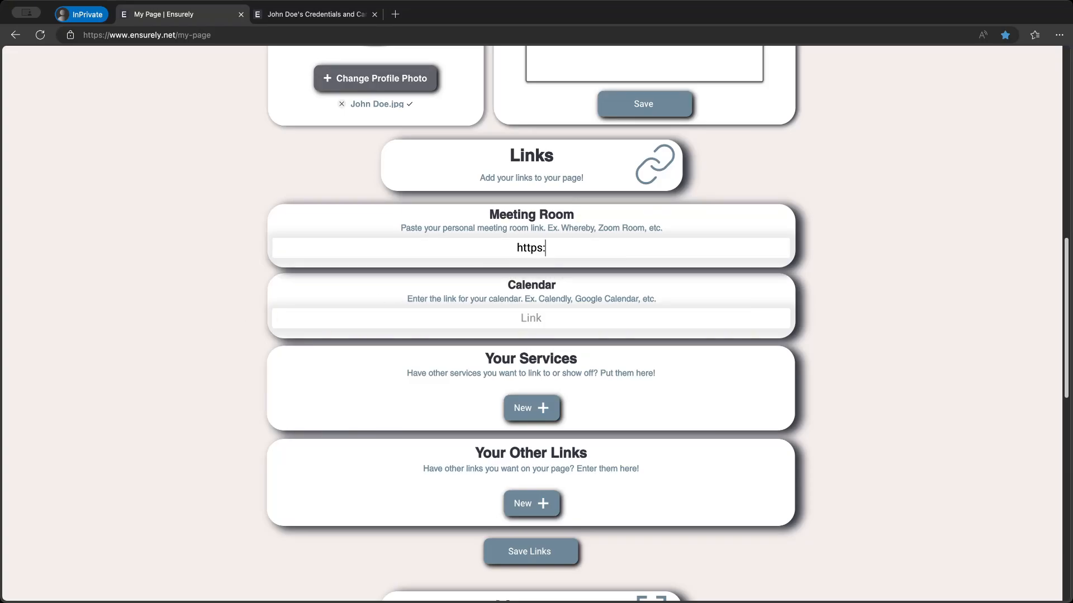
type("com")
left_click(823, 247)
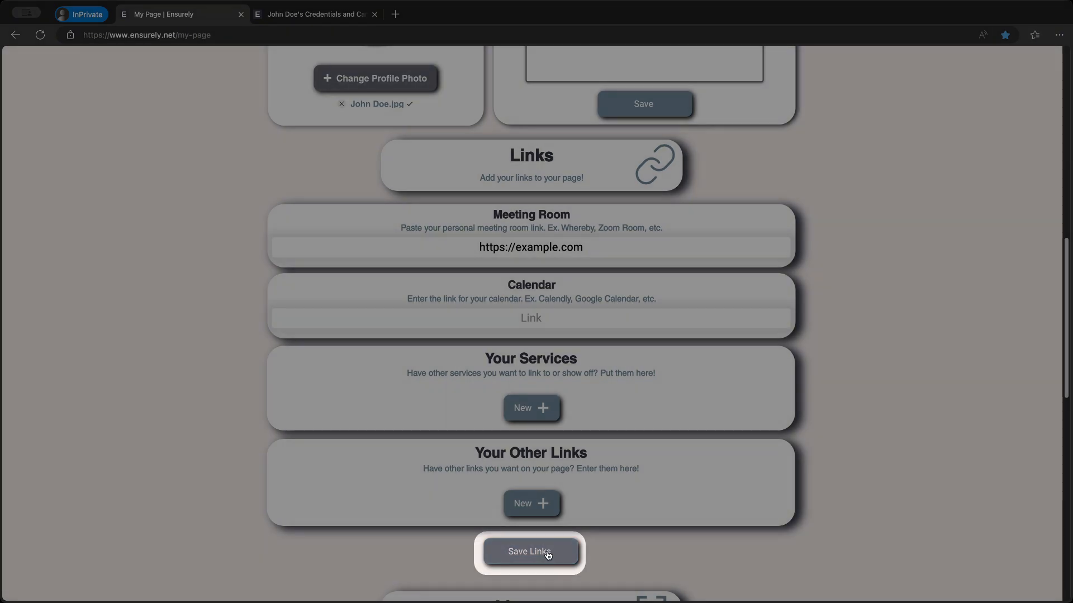
left_click(548, 554)
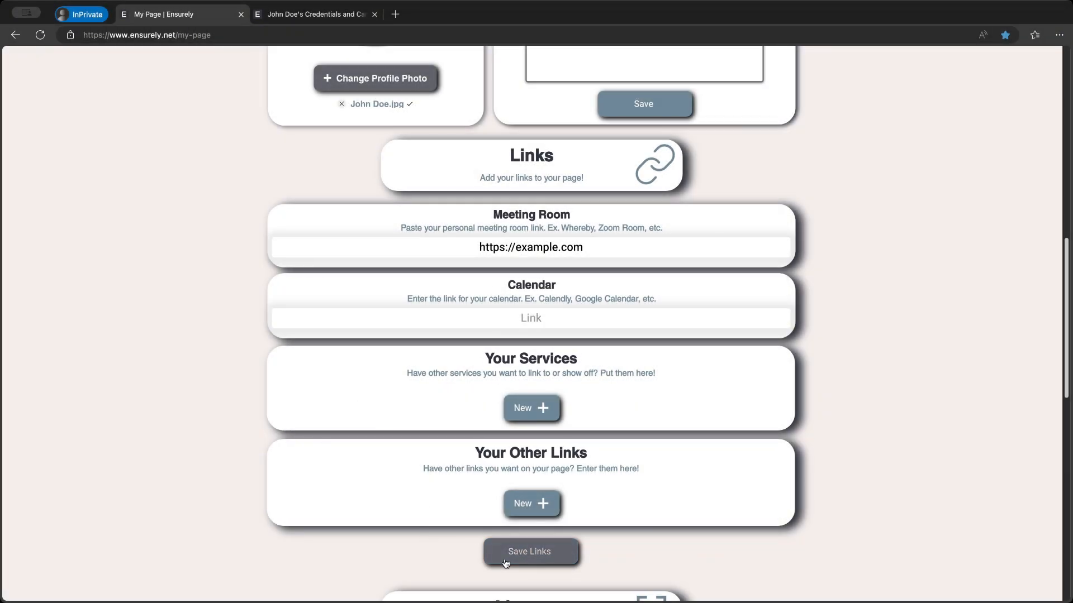
left_click(285, 15)
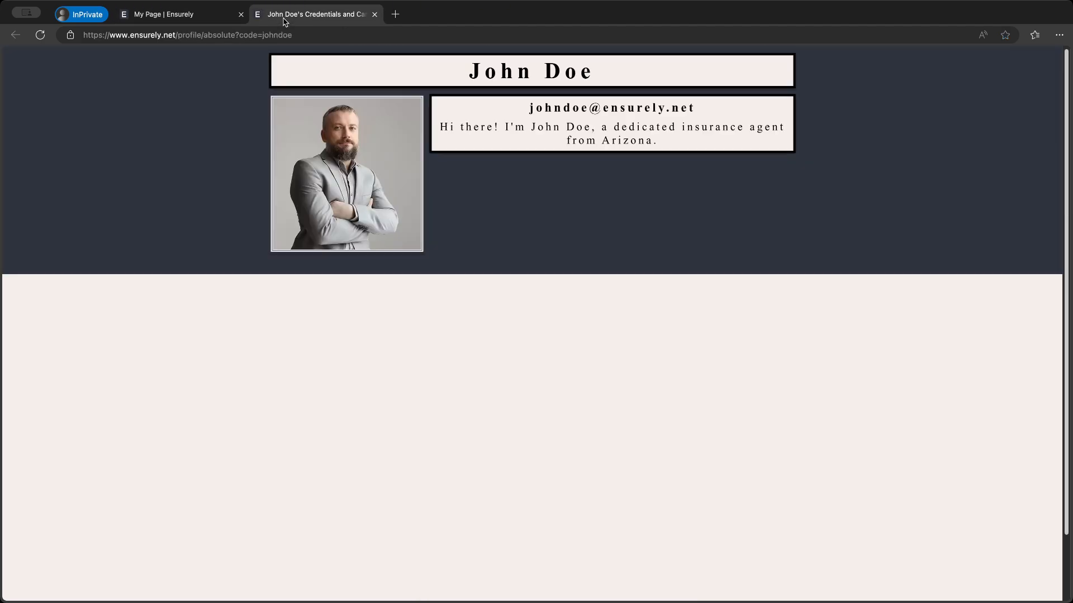
left_click(40, 34)
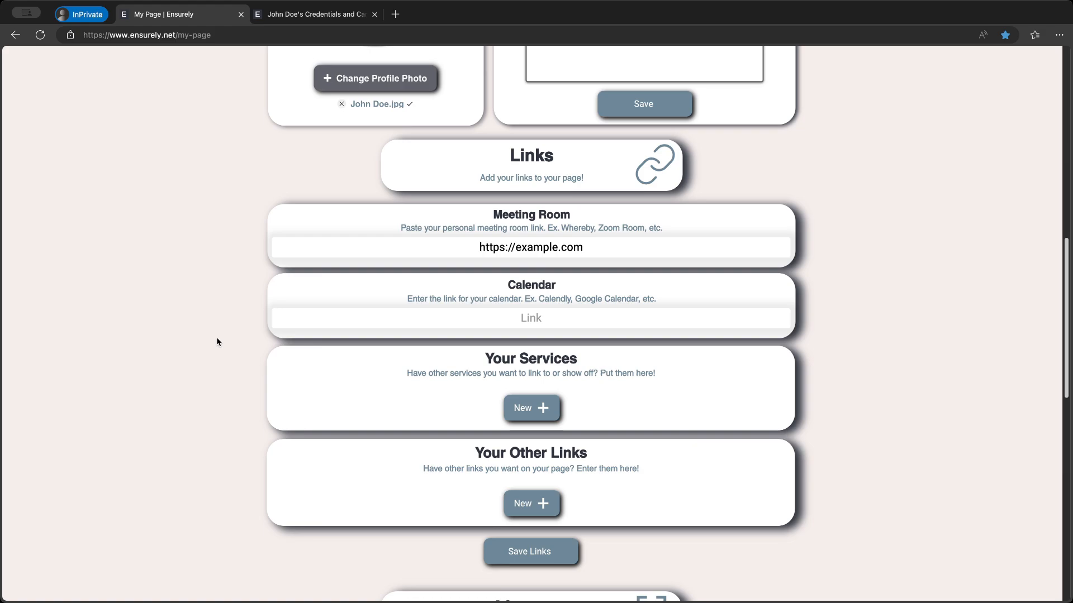
Copy the Meeting Room link into the Calendar link, save the links, and reload the public profile page
left_click(511, 251)
triple_click(513, 253)
key("ctrl+c")
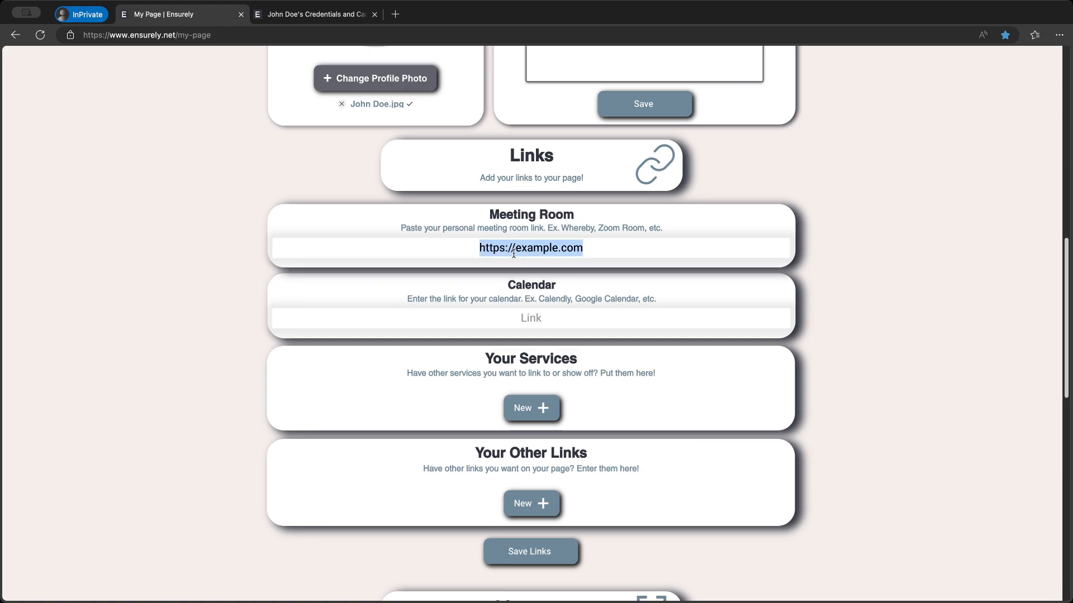
left_click(531, 318)
key("ctrl+v")
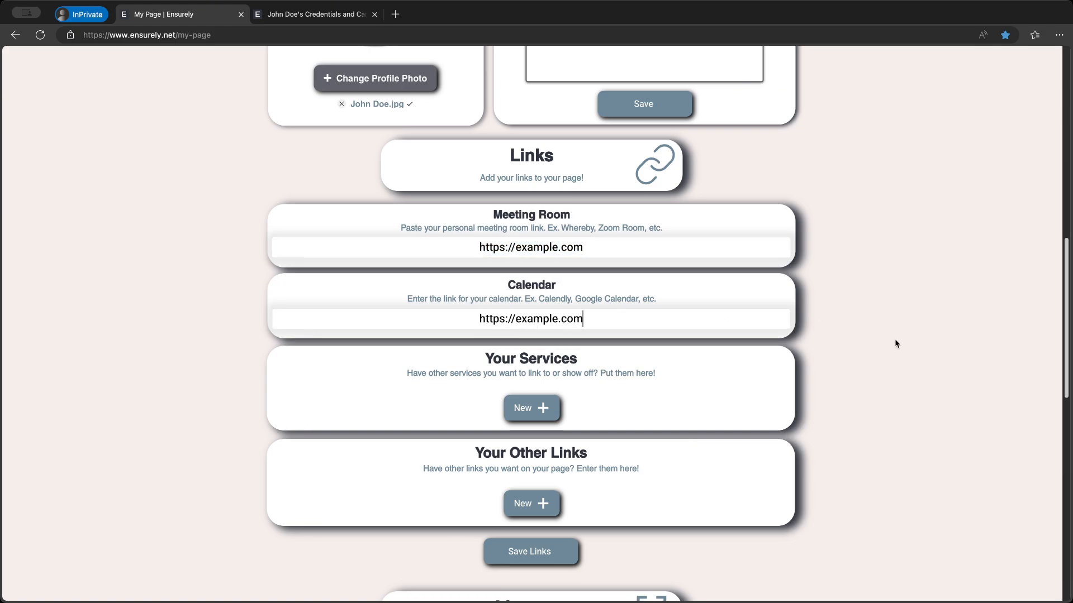
left_click(567, 556)
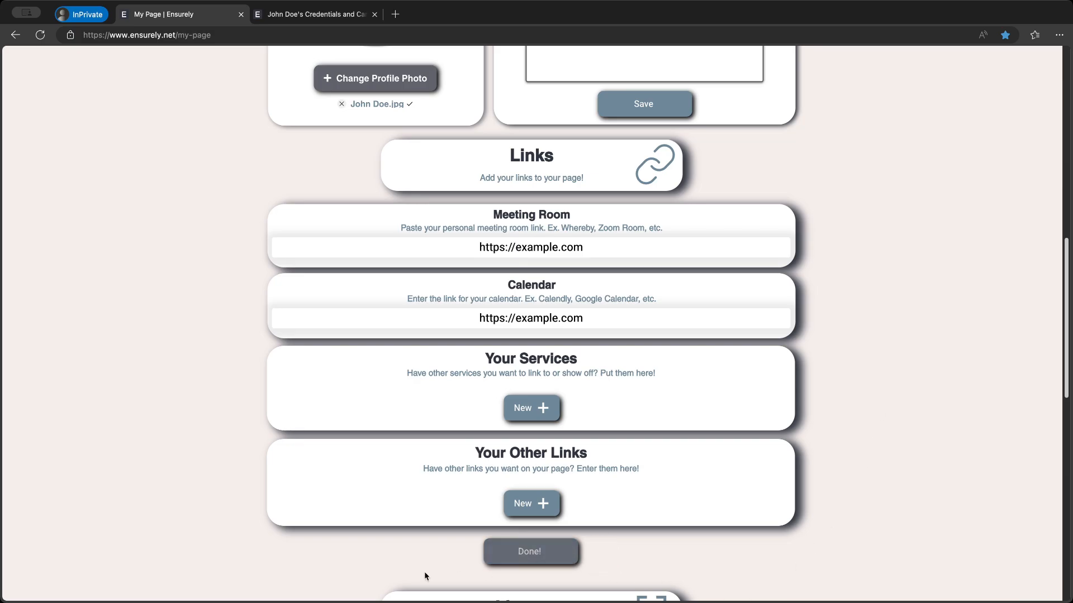
left_click(266, 19)
left_click(40, 35)
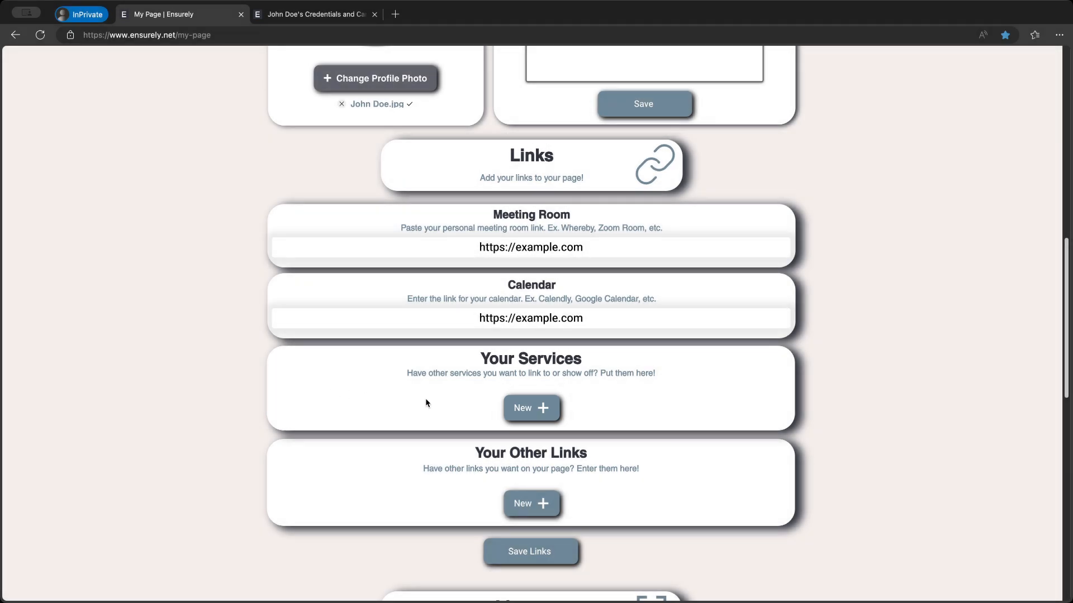
left_click(525, 407)
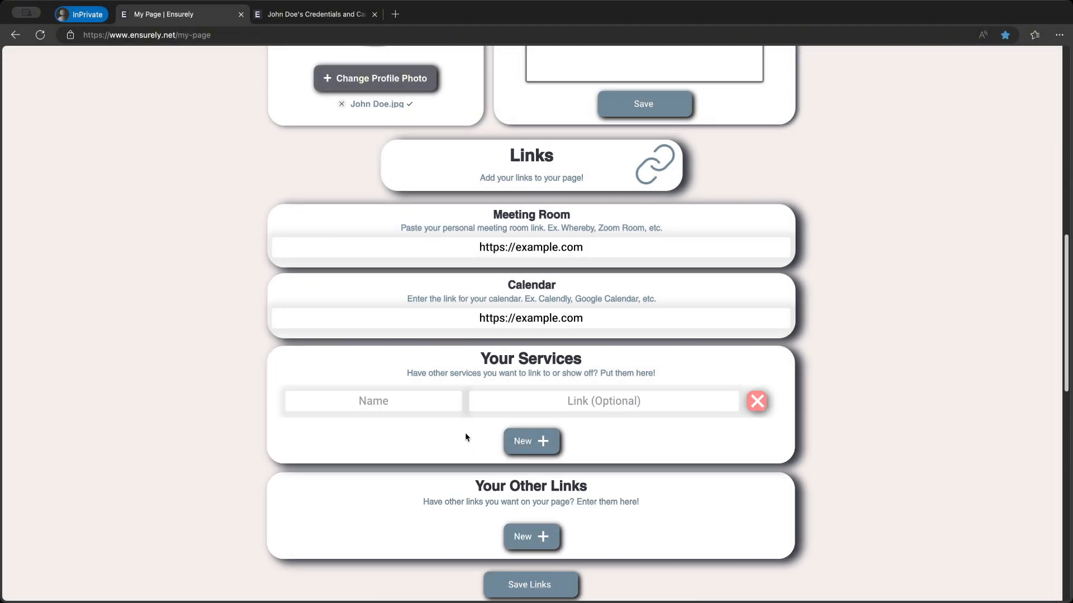
left_click(417, 406)
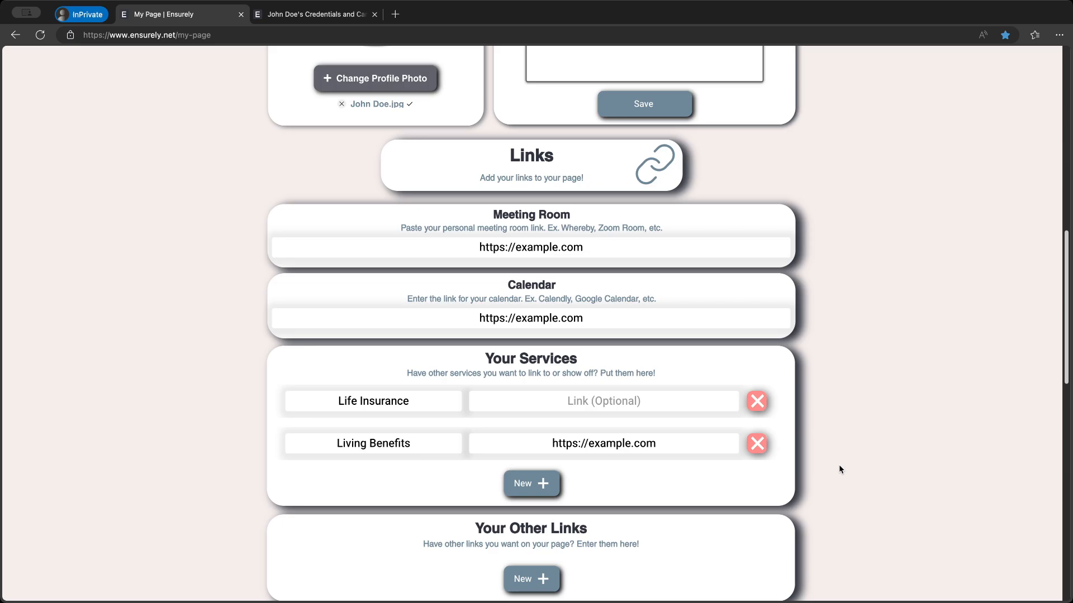
scroll(839, 464, "down", 3)
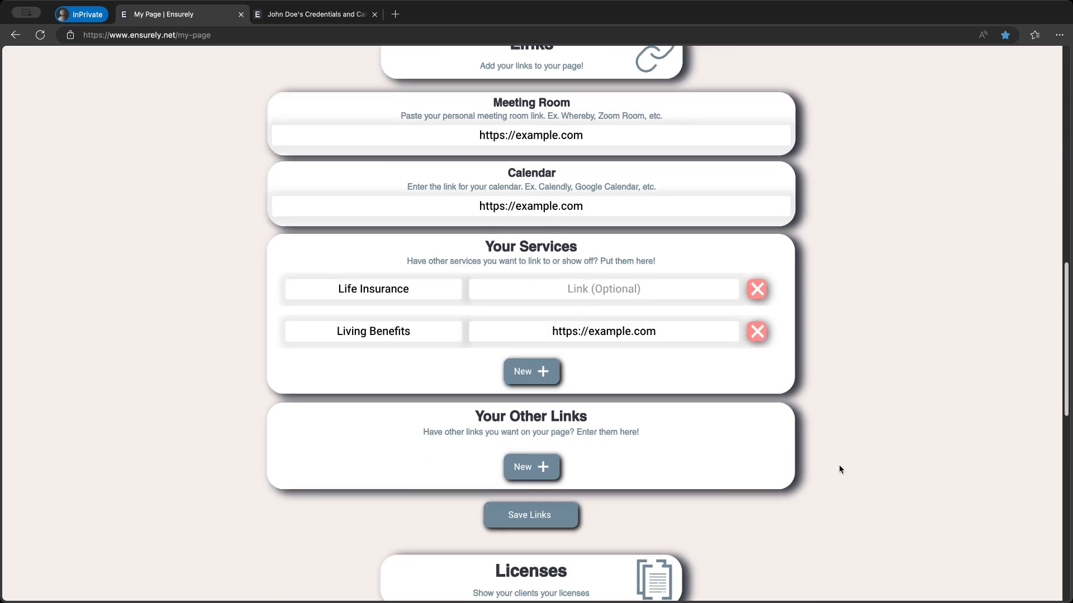
left_click(534, 527)
Reload the public profile page and try the Life Insurance and Living Benefits choices under My Services
left_click(308, 14)
left_click(40, 35)
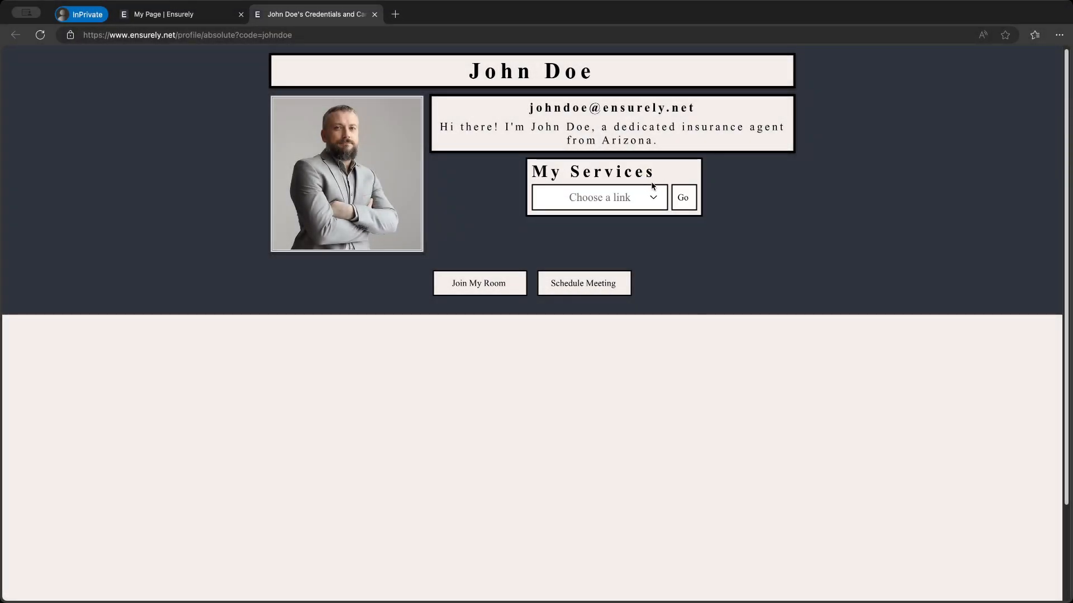
left_click(652, 196)
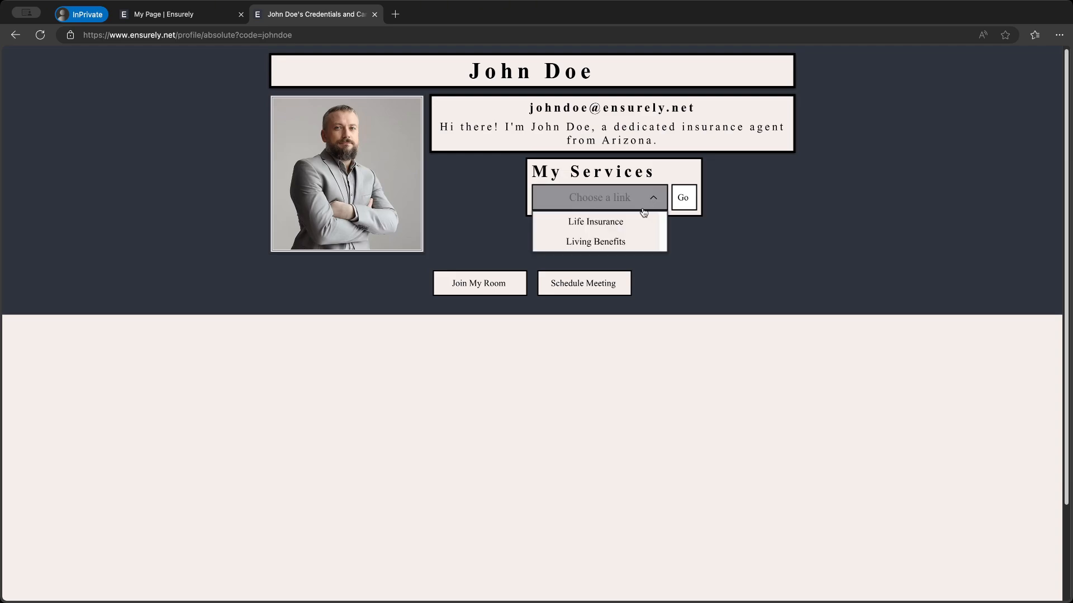
left_click(635, 223)
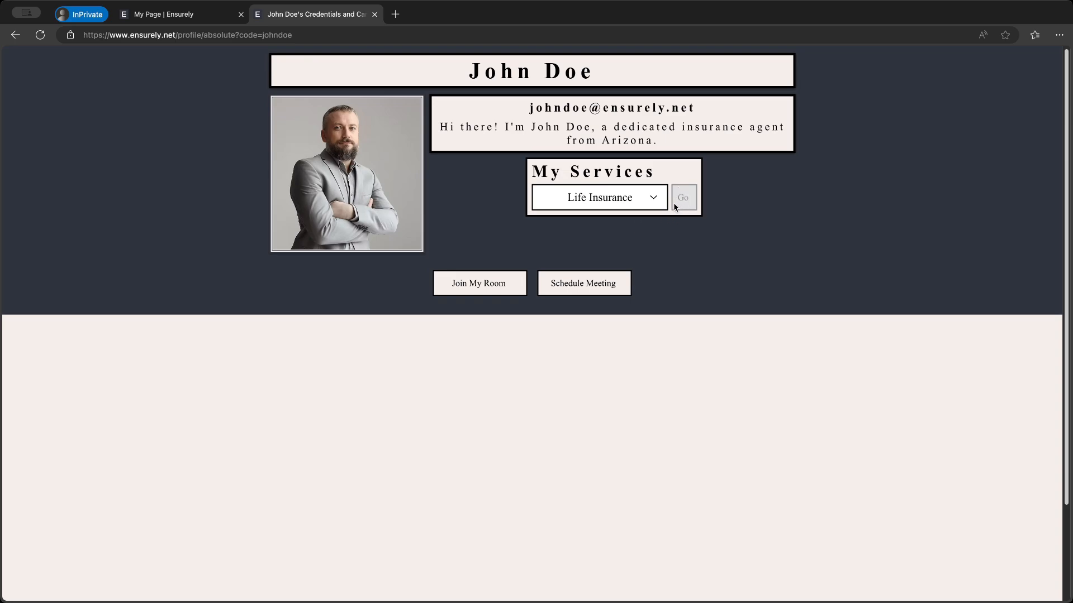
left_click(590, 208)
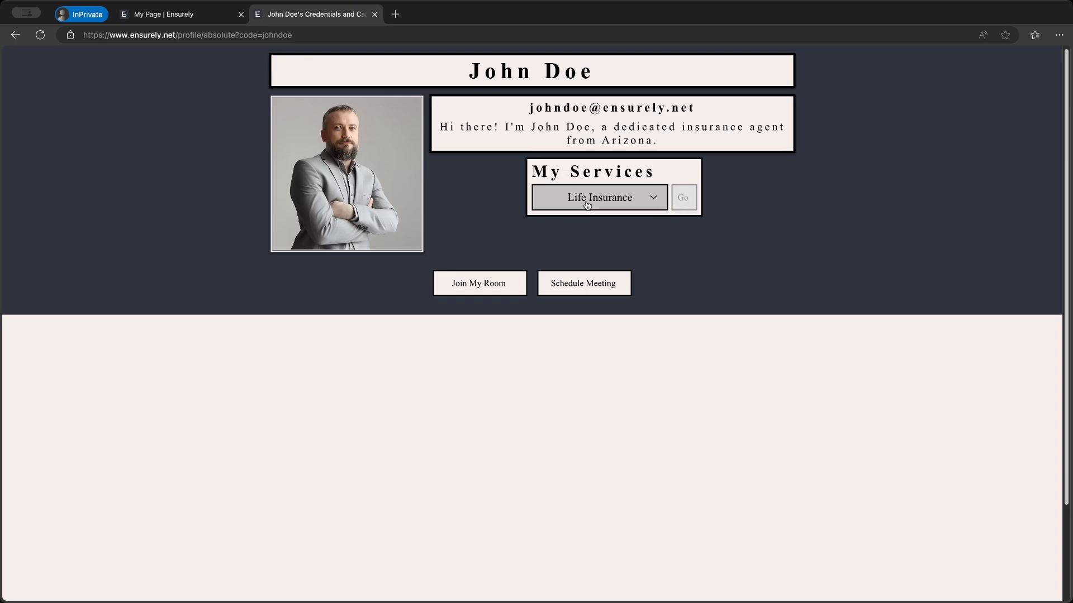
left_click(594, 241)
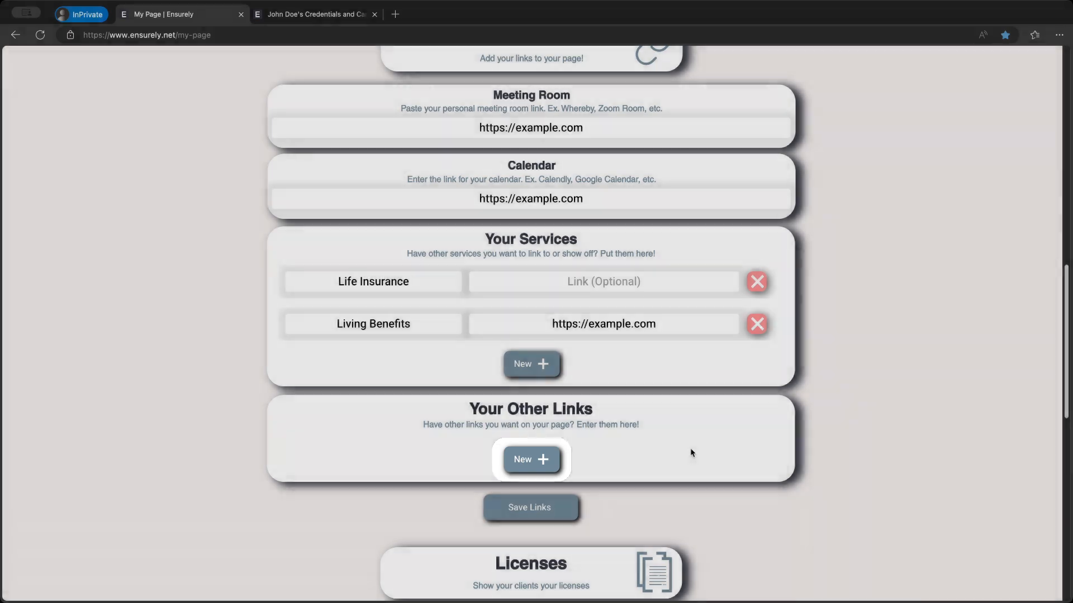
left_click(531, 460)
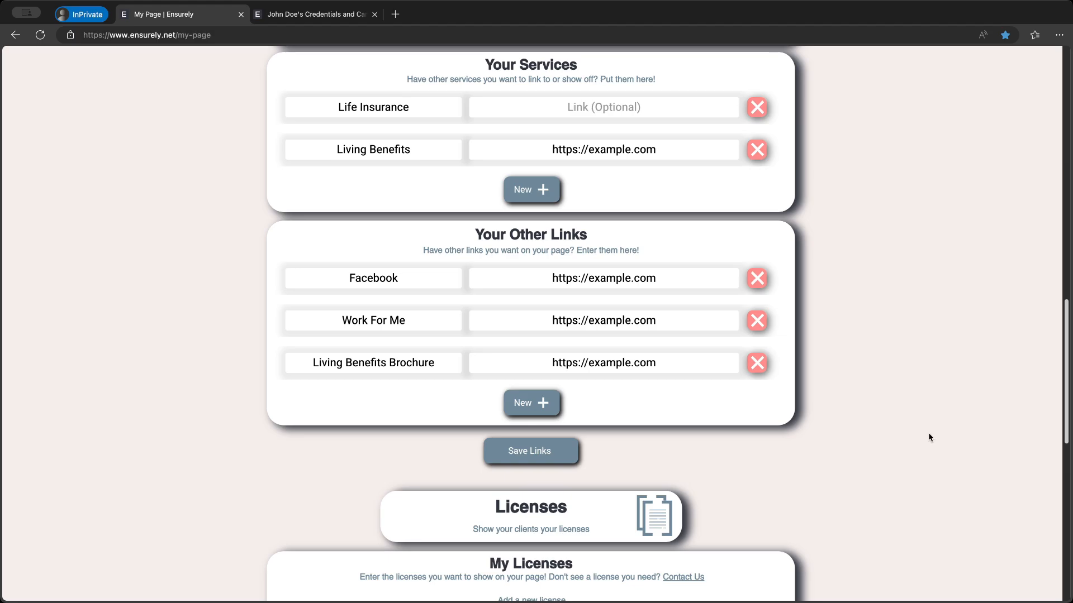
left_click(569, 451)
left_click(296, 7)
left_click(47, 36)
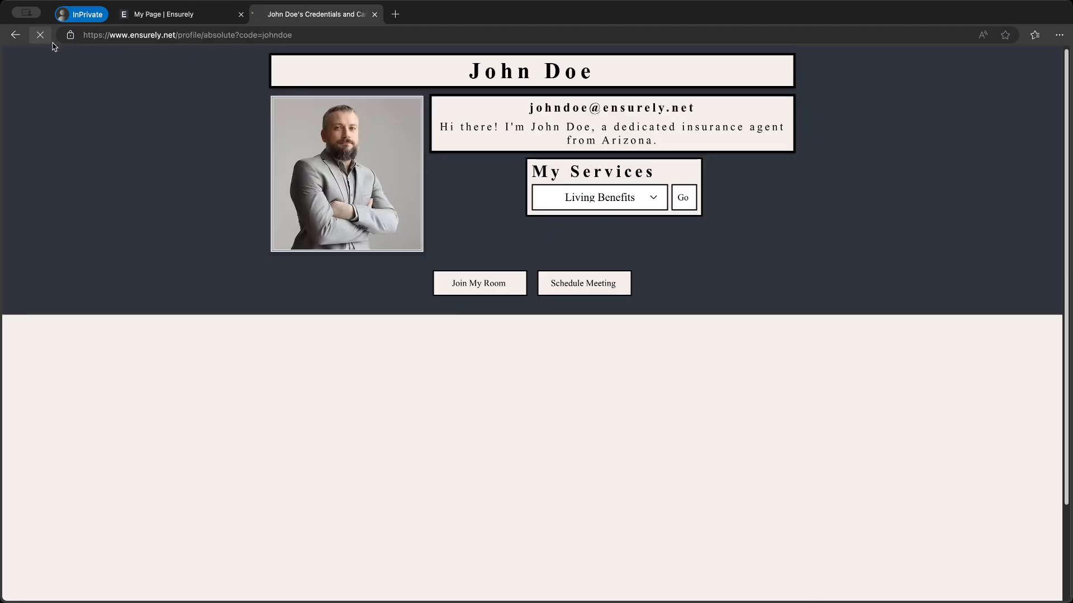
Try the Work For Me, Living Benefits Brochure and Facebook choices under My Links on the public profile page
left_click(519, 202)
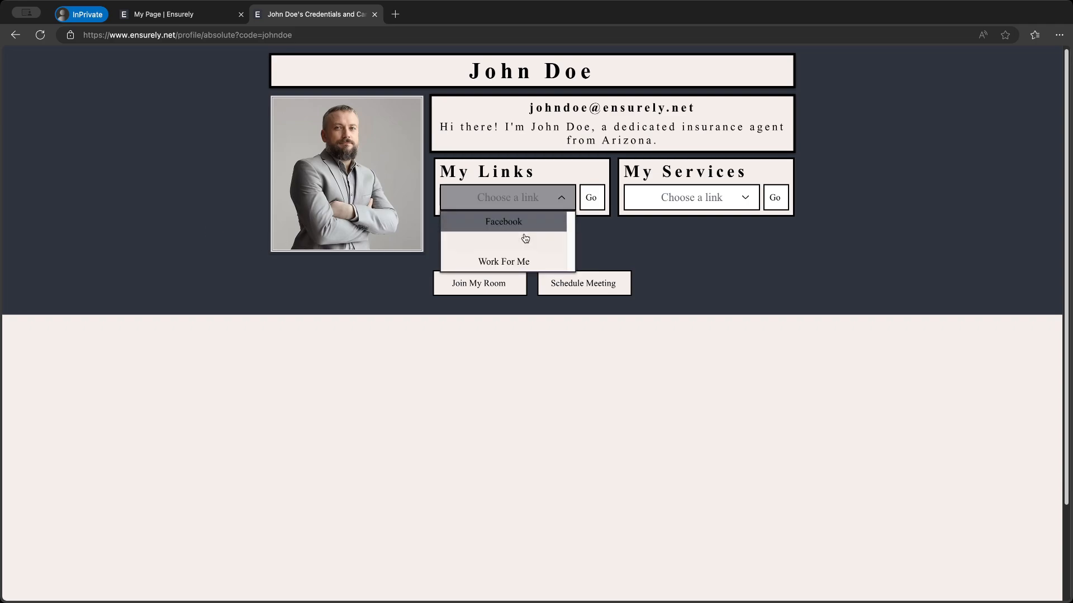
left_click(527, 261)
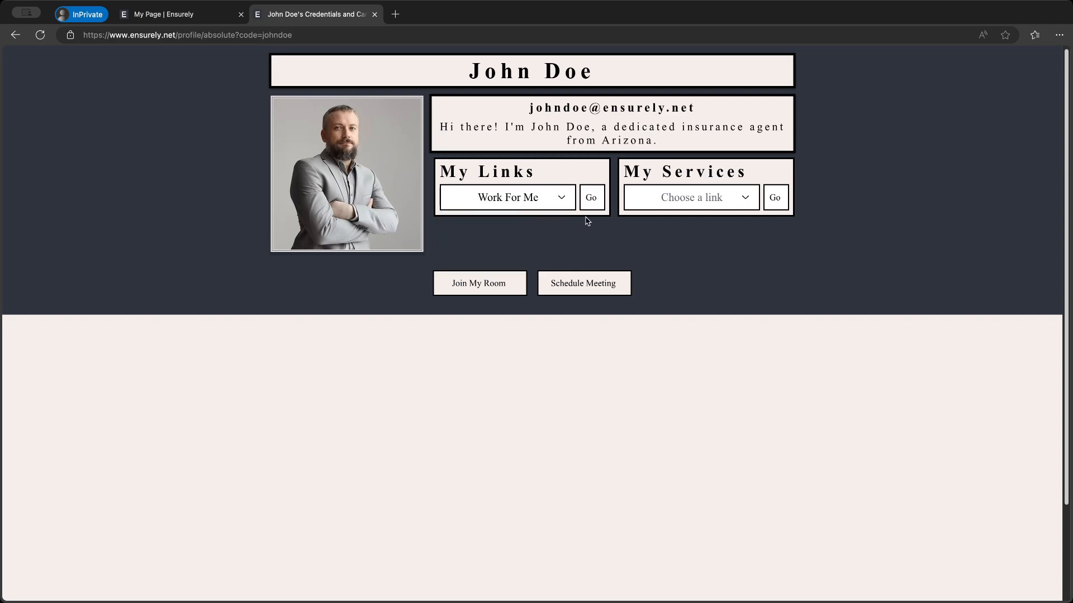
left_click(544, 202)
left_click(494, 244)
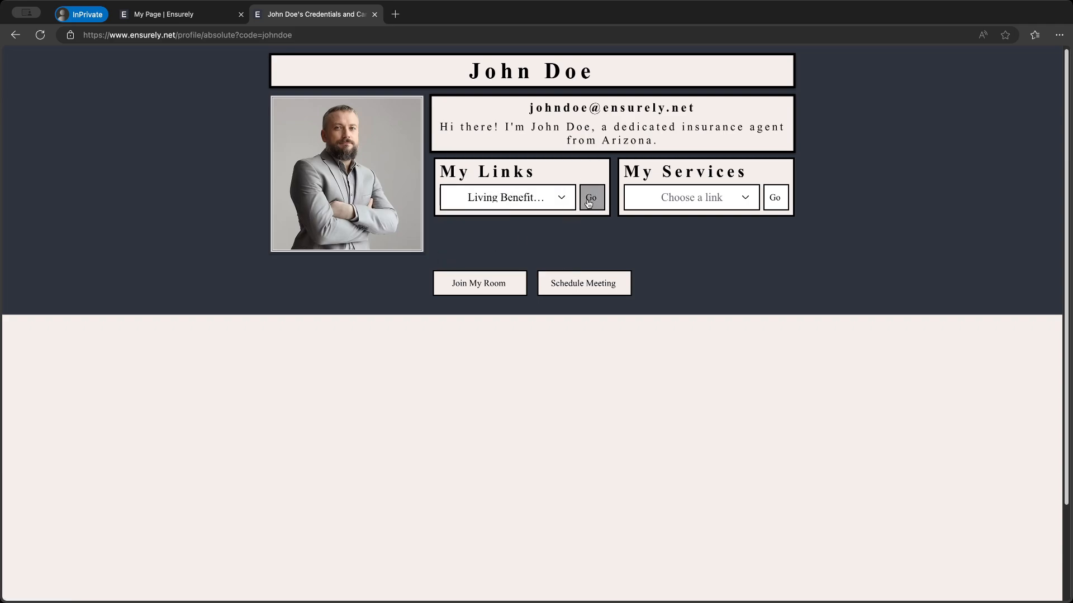
left_click(526, 199)
left_click(503, 222)
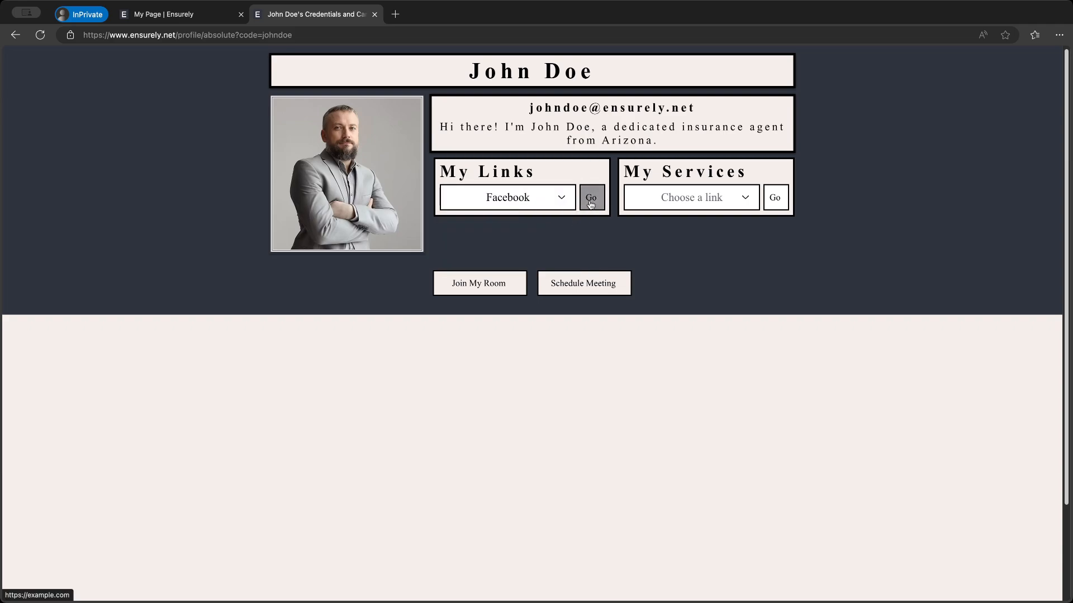
Remove both services from Your Services on the My Page editor, save the links, and reload the public profile page
left_click(173, 17)
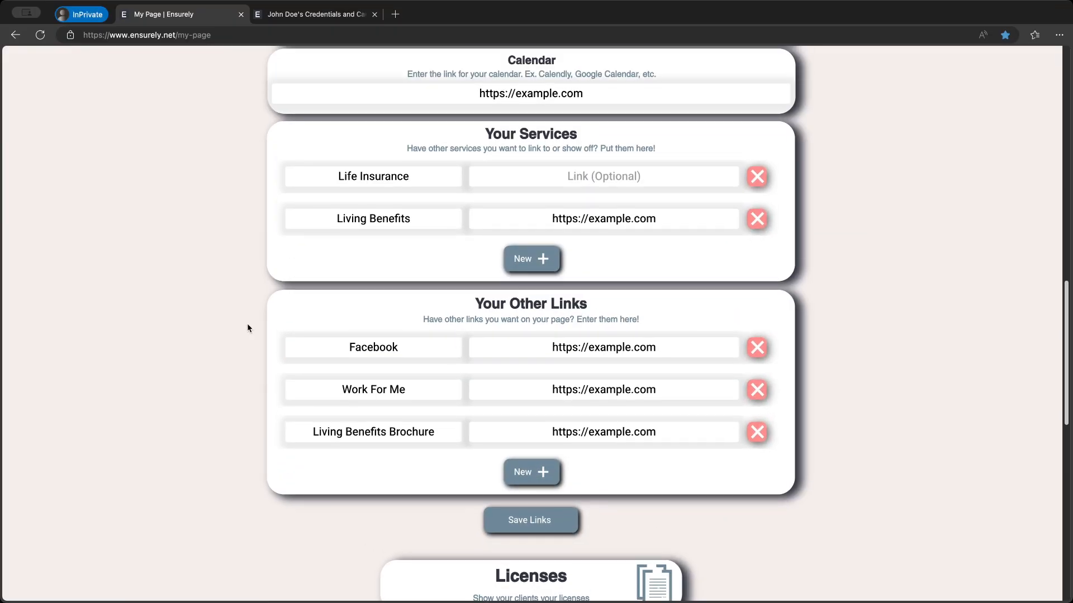
scroll(249, 329, "up", 1)
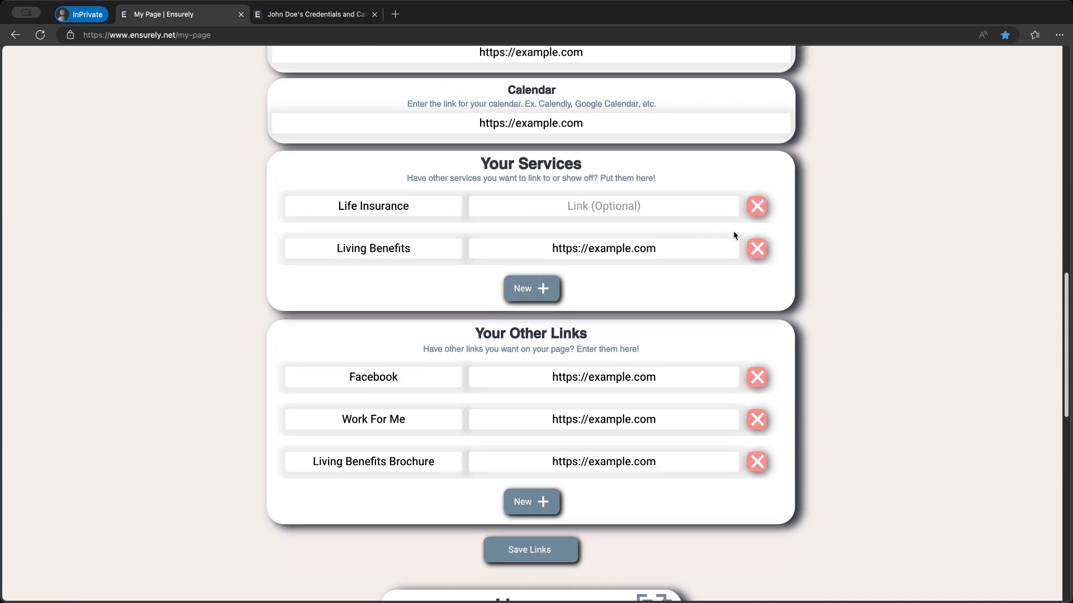
left_click(757, 208)
left_click(757, 208)
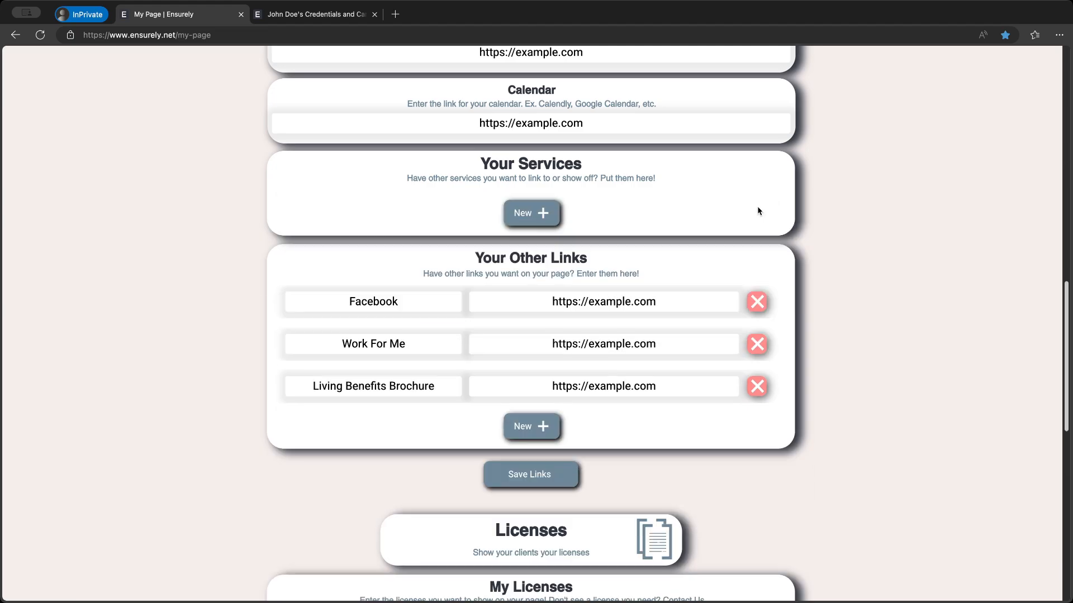
left_click(531, 480)
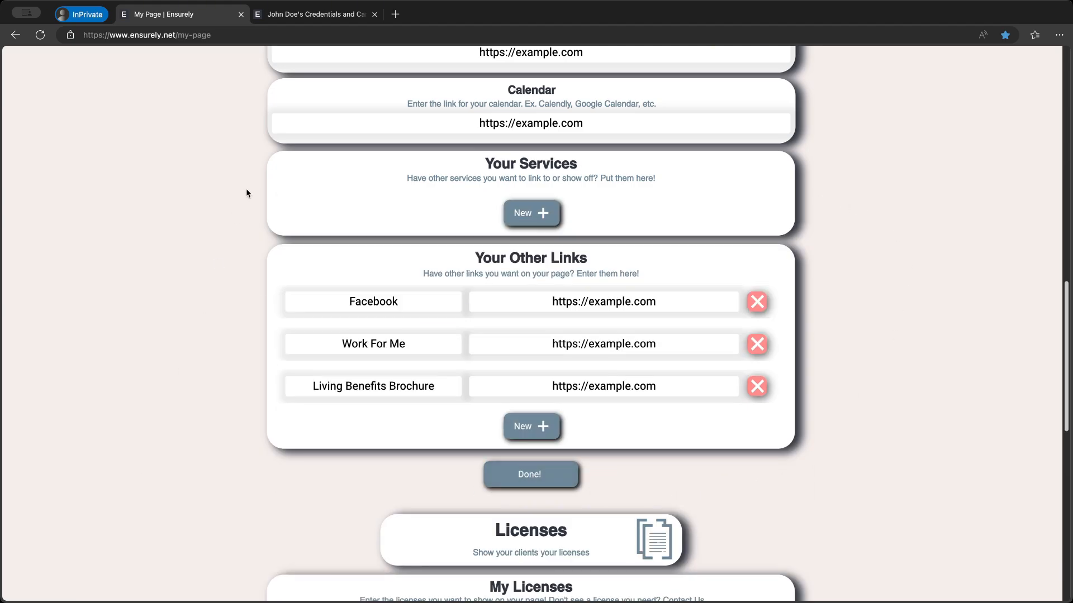
left_click(307, 21)
left_click(40, 35)
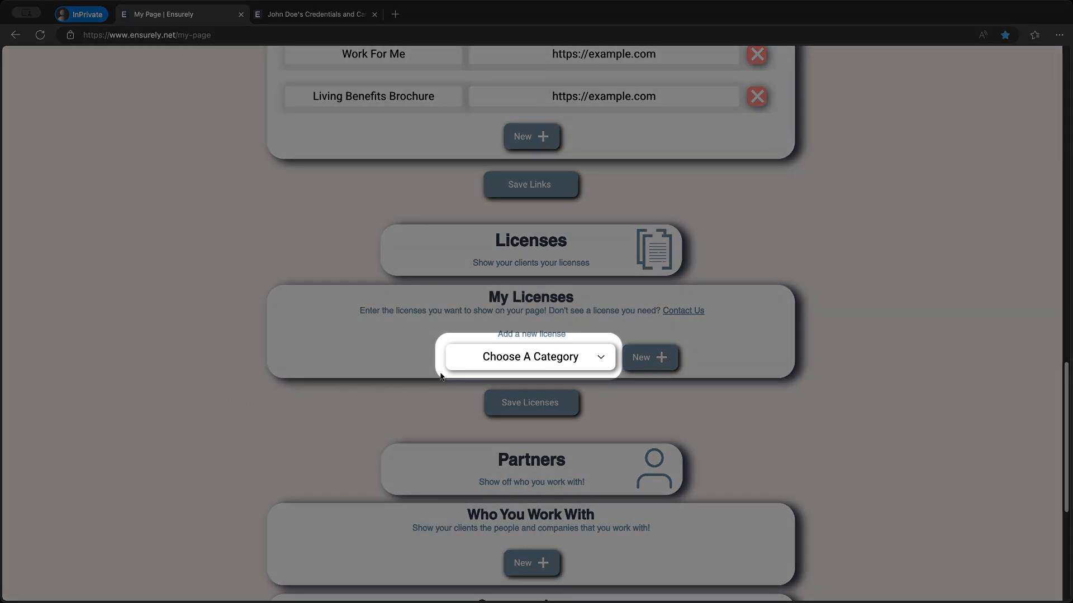
Add a new license in the Insurance category, set its type to Arizona, and enter the license number
left_click(479, 363)
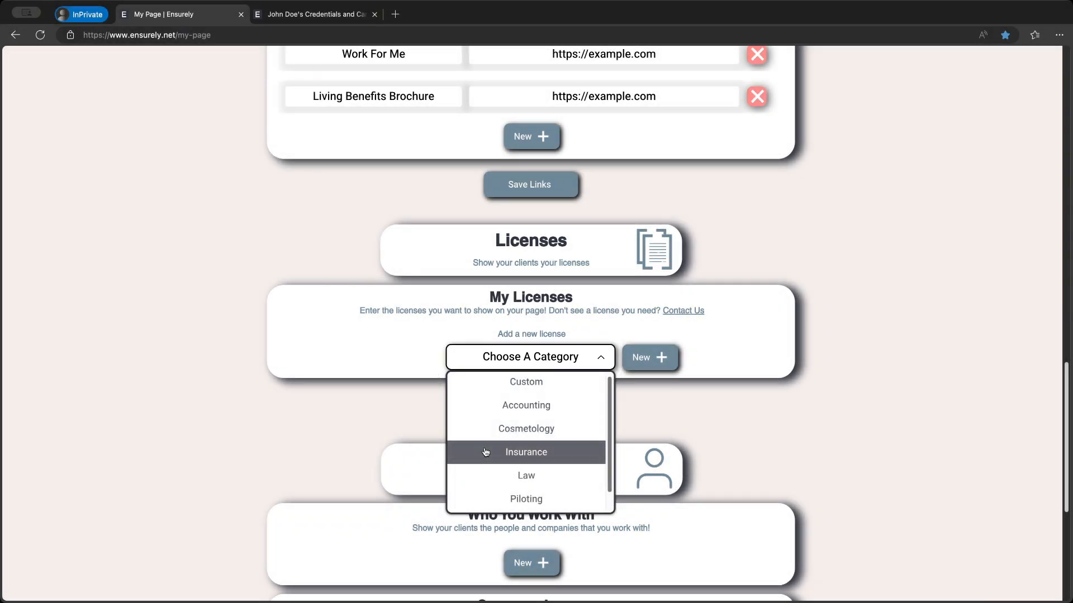
left_click(485, 450)
left_click(649, 357)
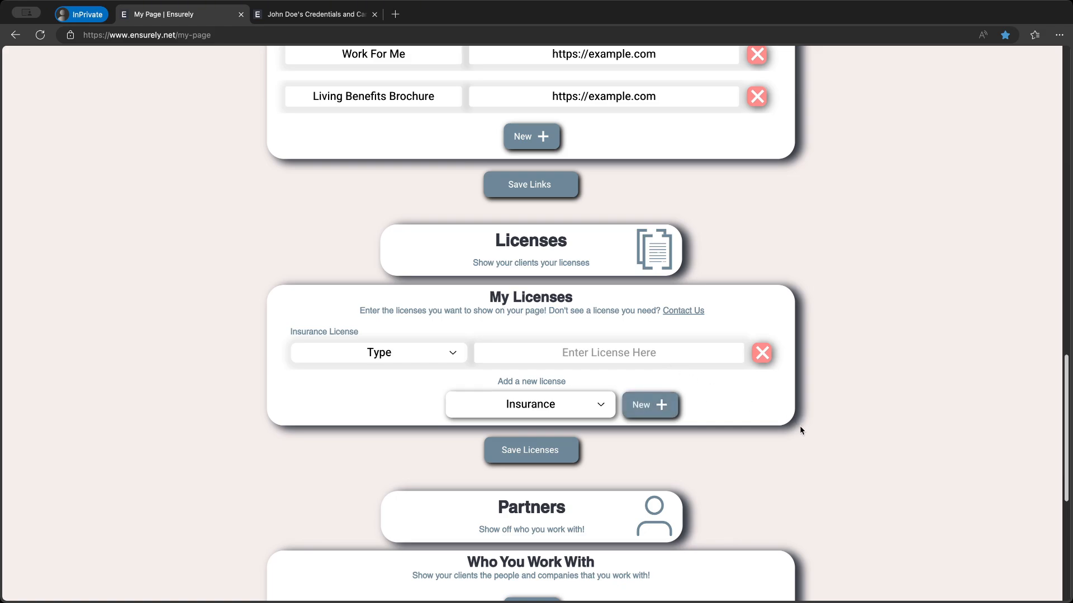
left_click(363, 358)
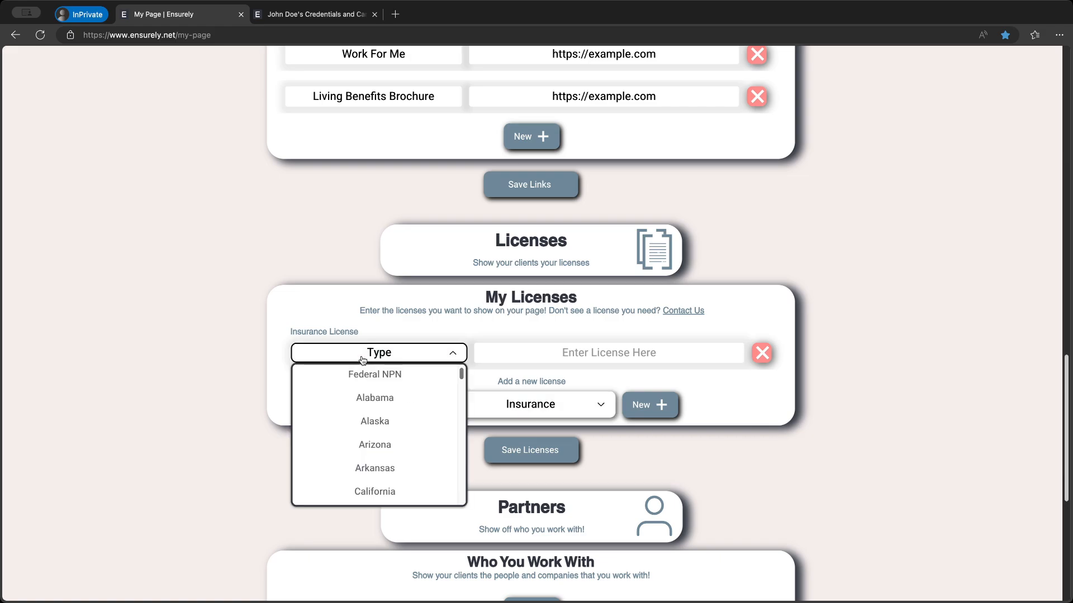
left_click(374, 445)
left_click(578, 359)
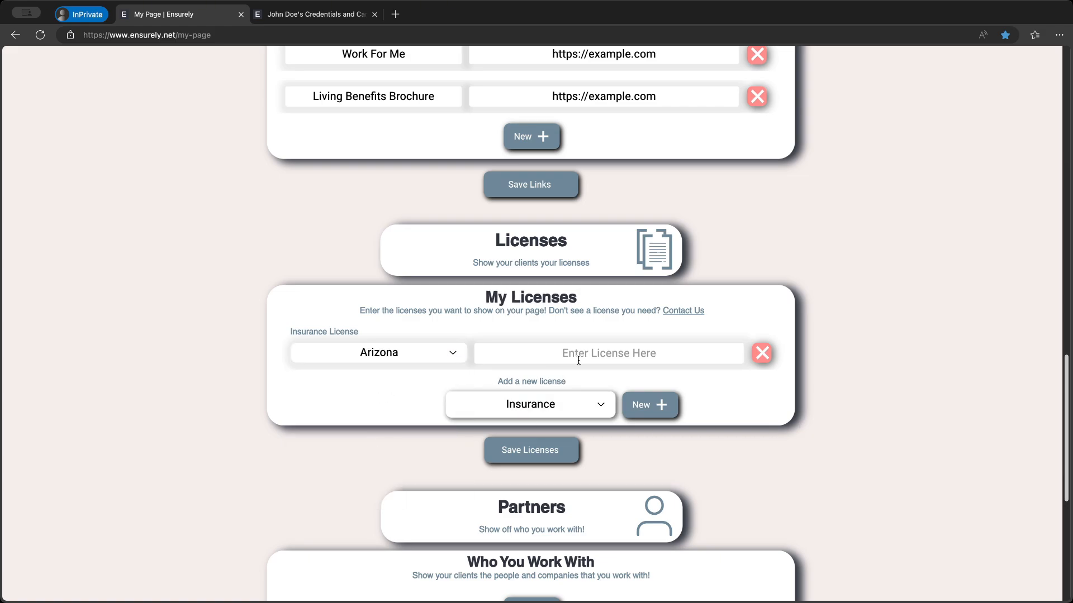
type("123")
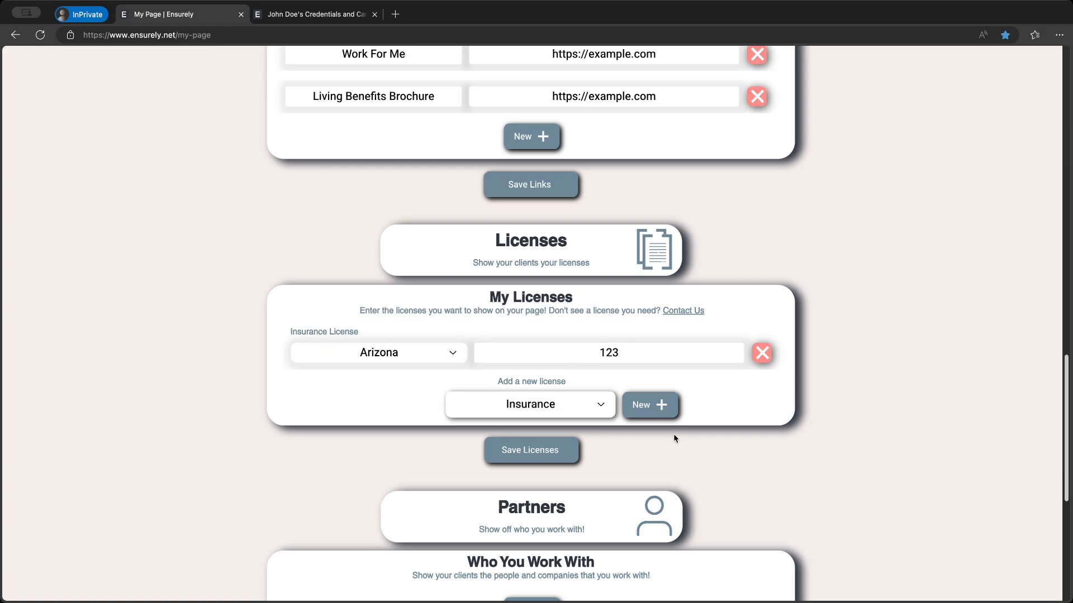
Add a second insurance license with the type Ohio and enter its license number
left_click(662, 406)
left_click(428, 409)
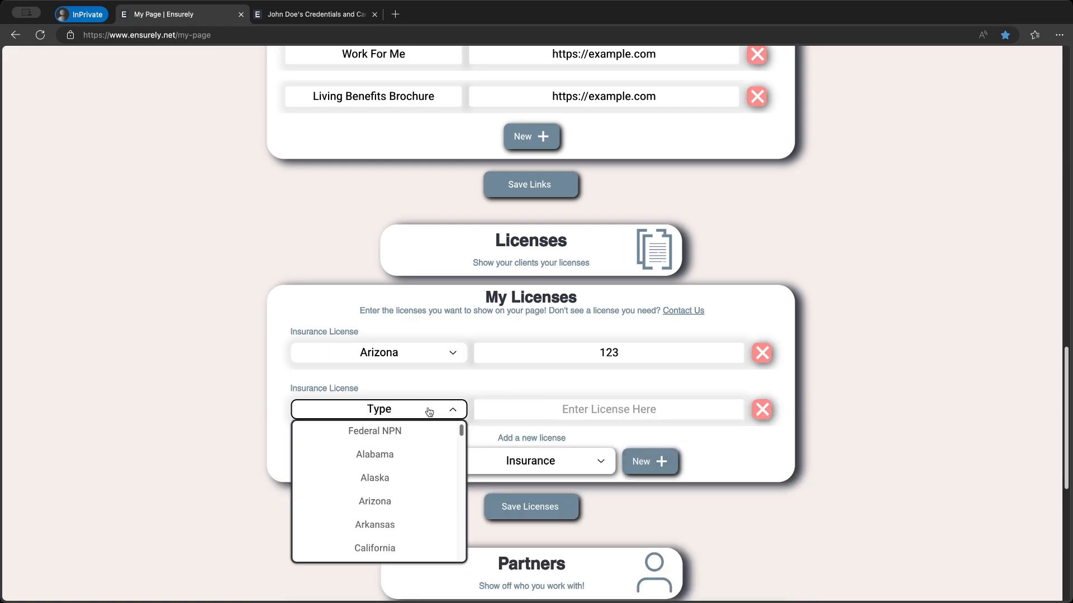
scroll(426, 487, "down", 8)
scroll(428, 486, "down", 6)
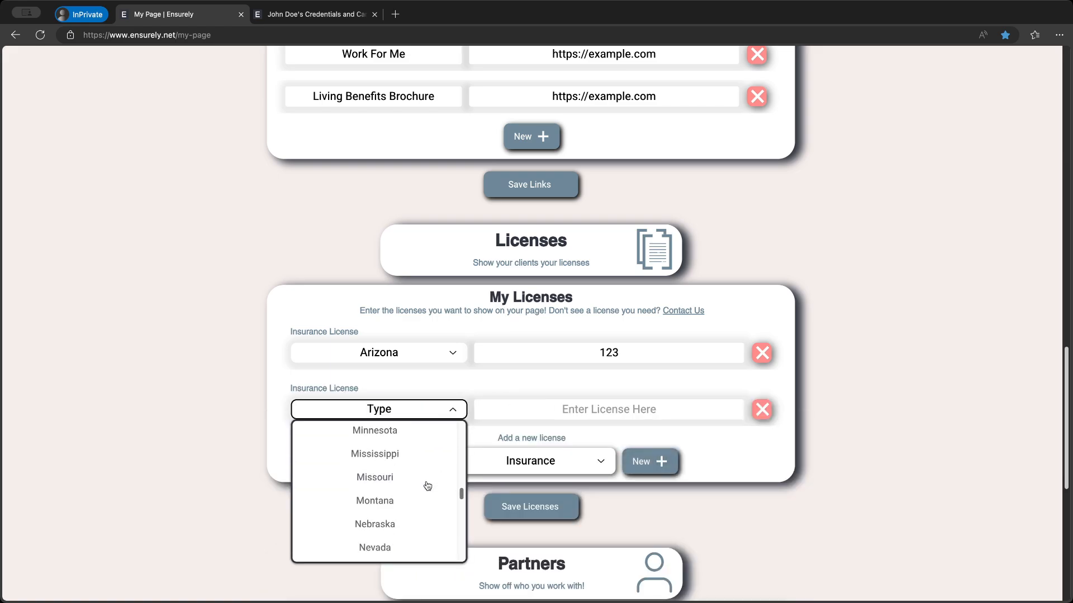
scroll(390, 453, "up", 1)
left_click(385, 476)
left_click(604, 405)
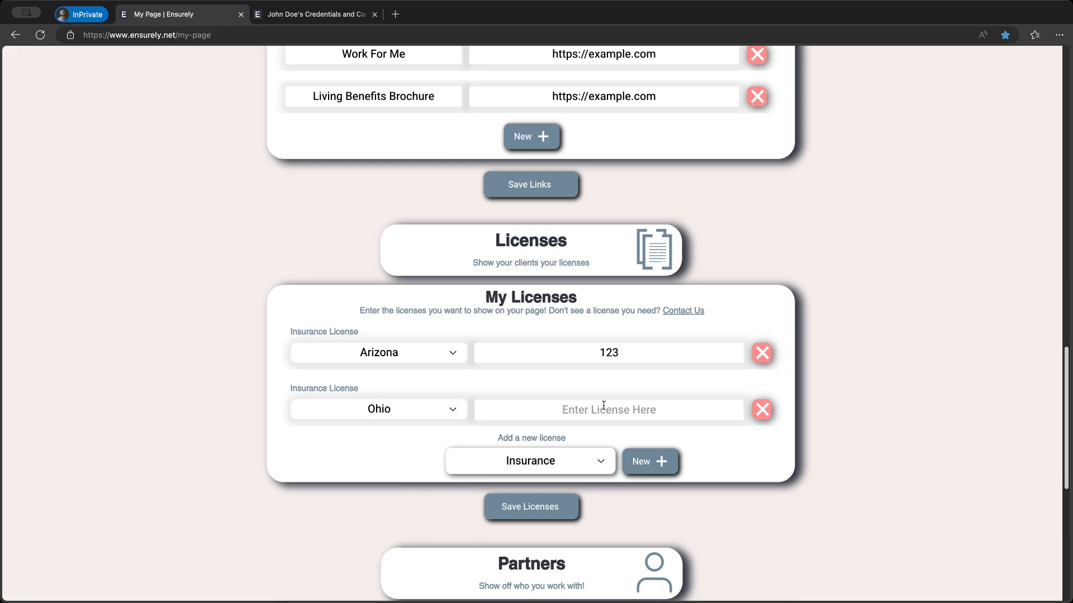
type("321")
Add a license in the Piloting category with the type FAA Part 107 and enter its license number
left_click(517, 467)
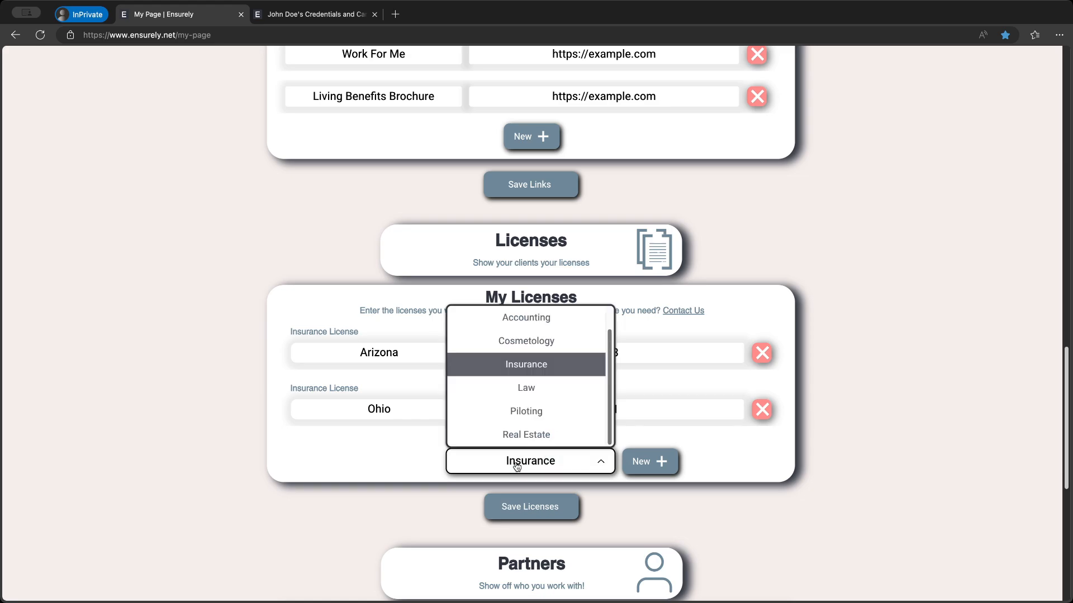
left_click(528, 413)
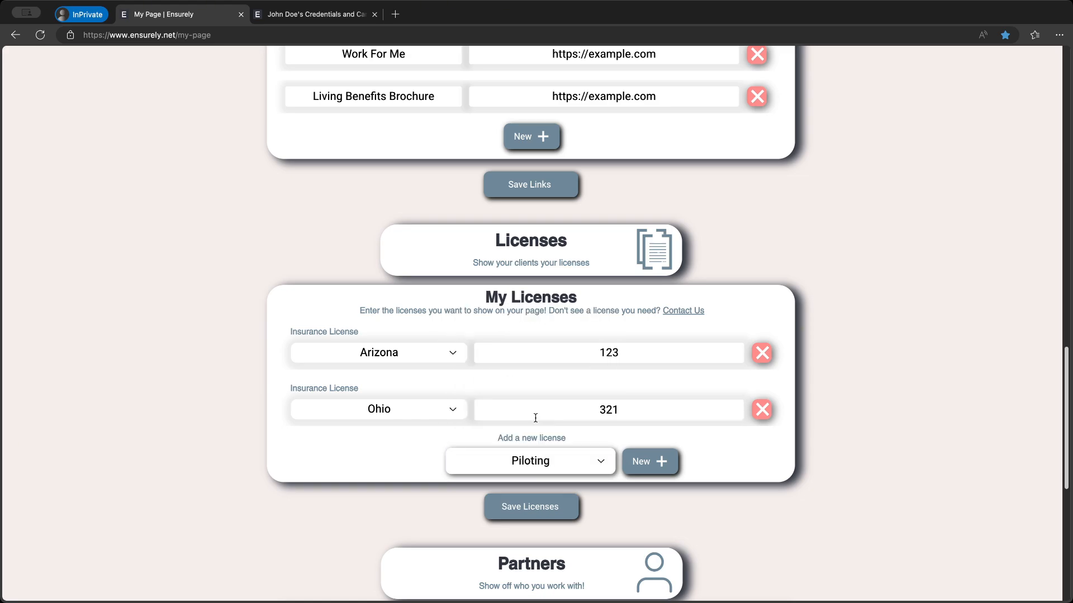
left_click(648, 464)
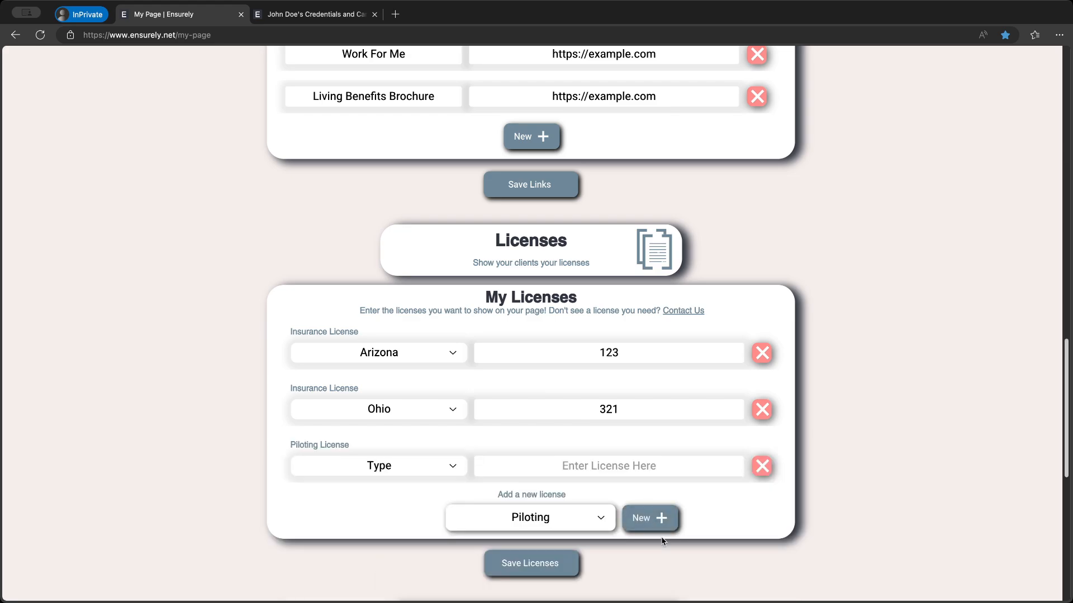
left_click(384, 471)
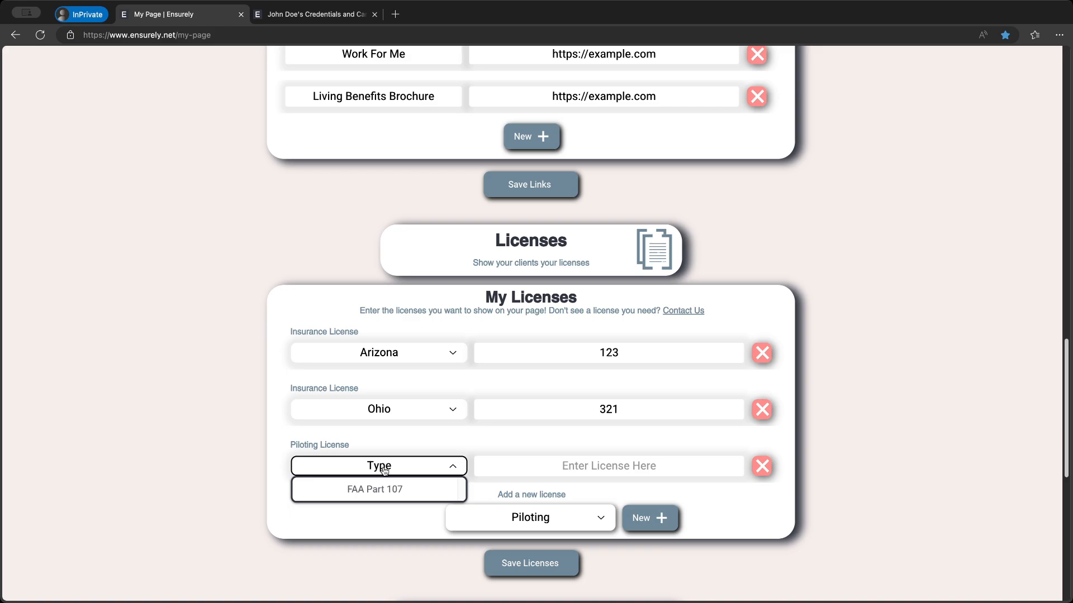
left_click(387, 494)
left_click(575, 471)
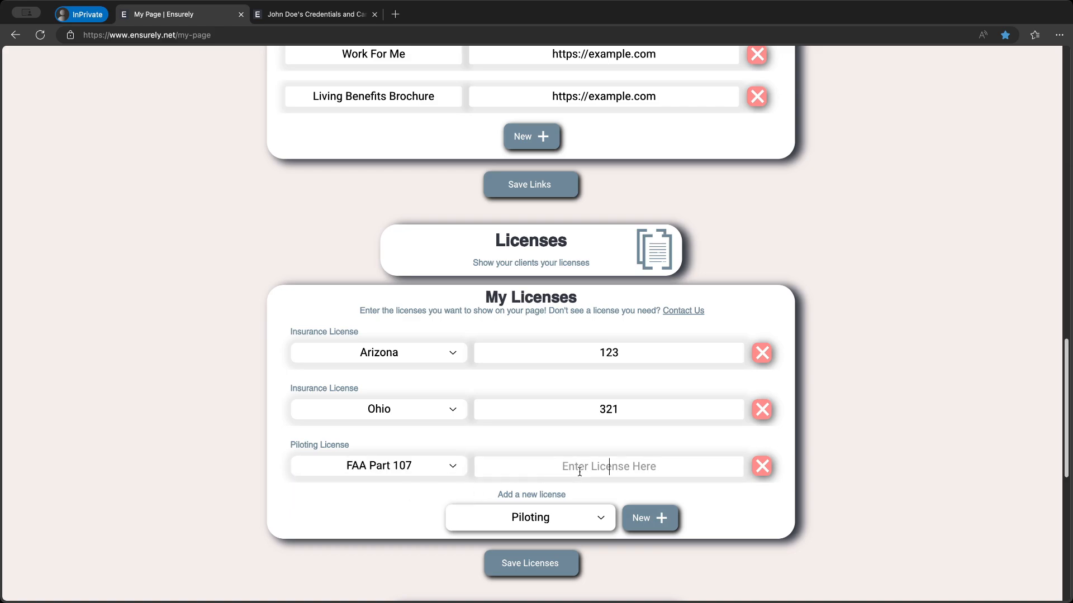
type("456")
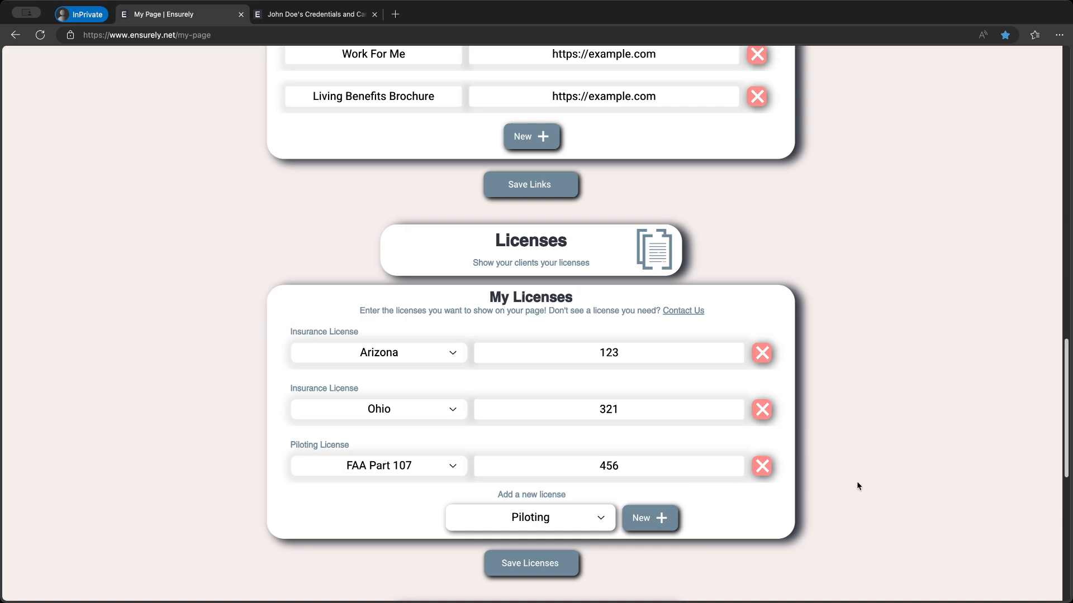
Add a license in the Custom category named Custom License, enter its license number, and save the licenses
left_click(472, 517)
scroll(545, 426, "up", 1)
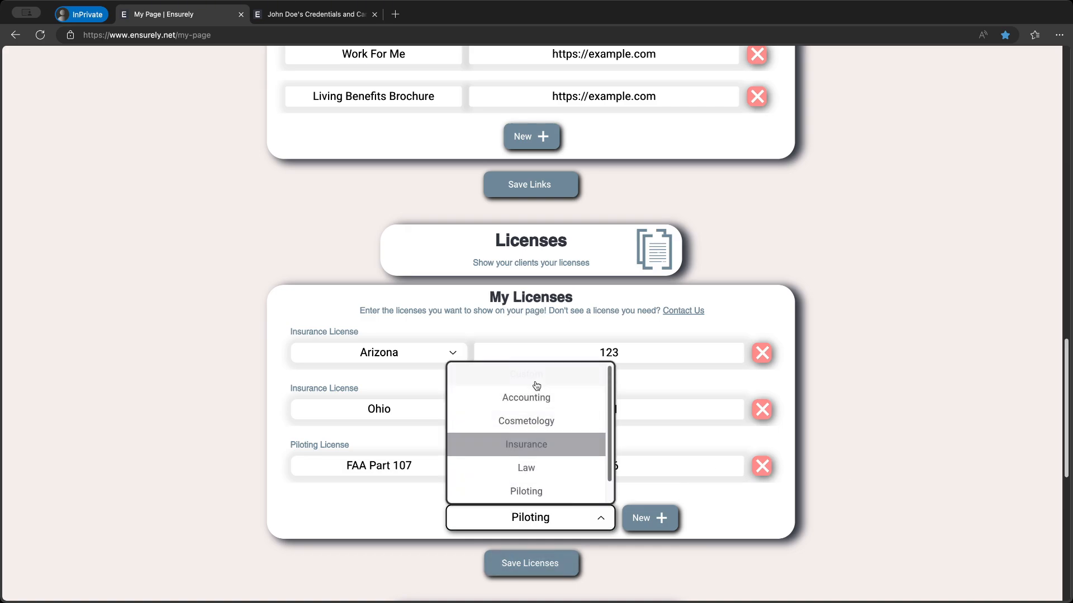
scroll(537, 423, "down", 1)
scroll(559, 481, "up", 1)
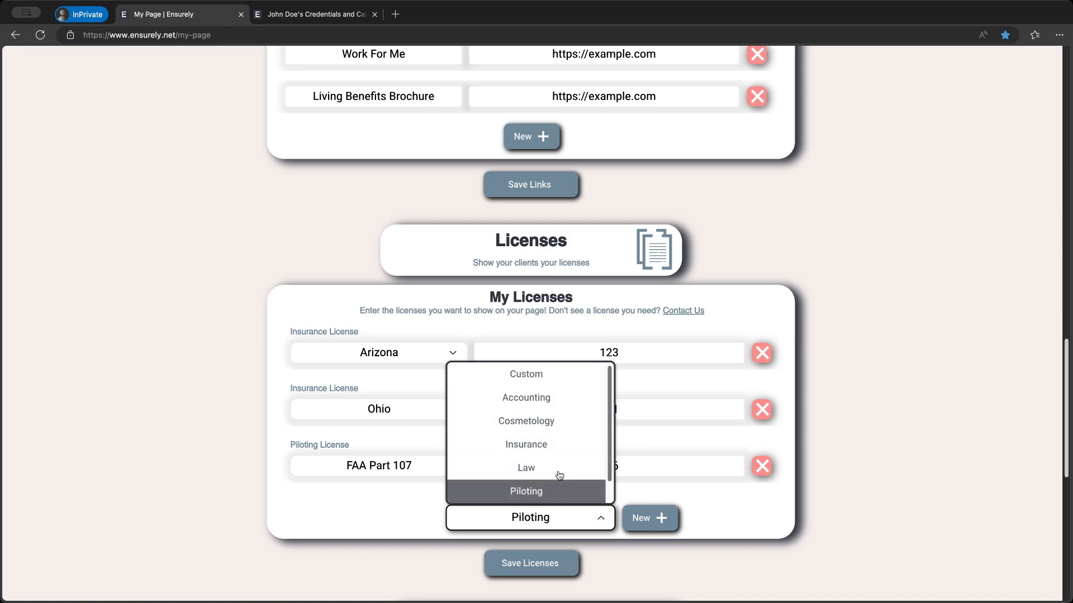
left_click(525, 376)
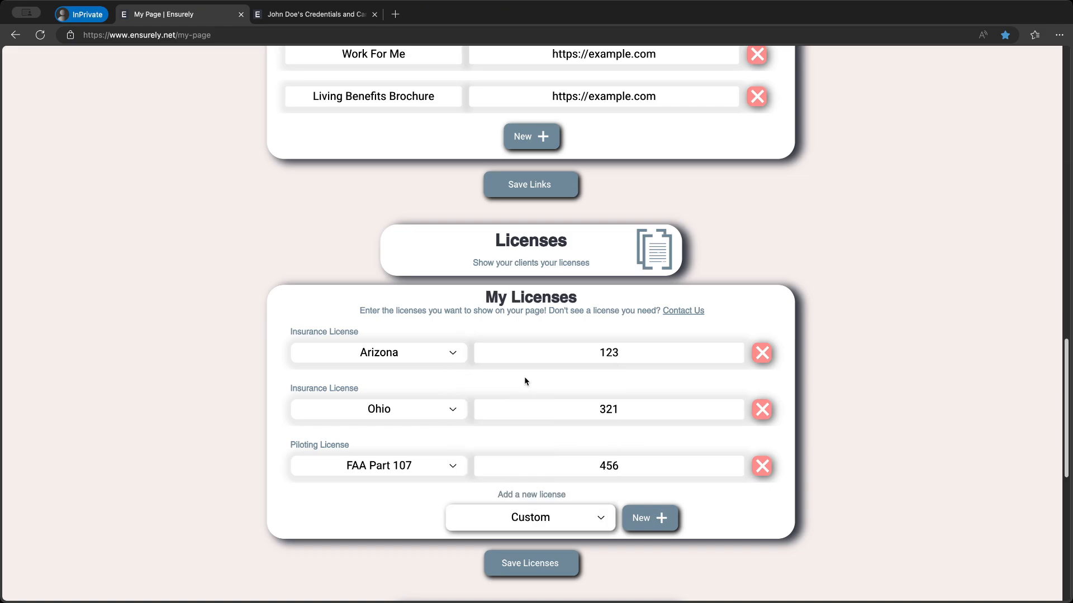
left_click(656, 531)
scroll(779, 556, "down", 2)
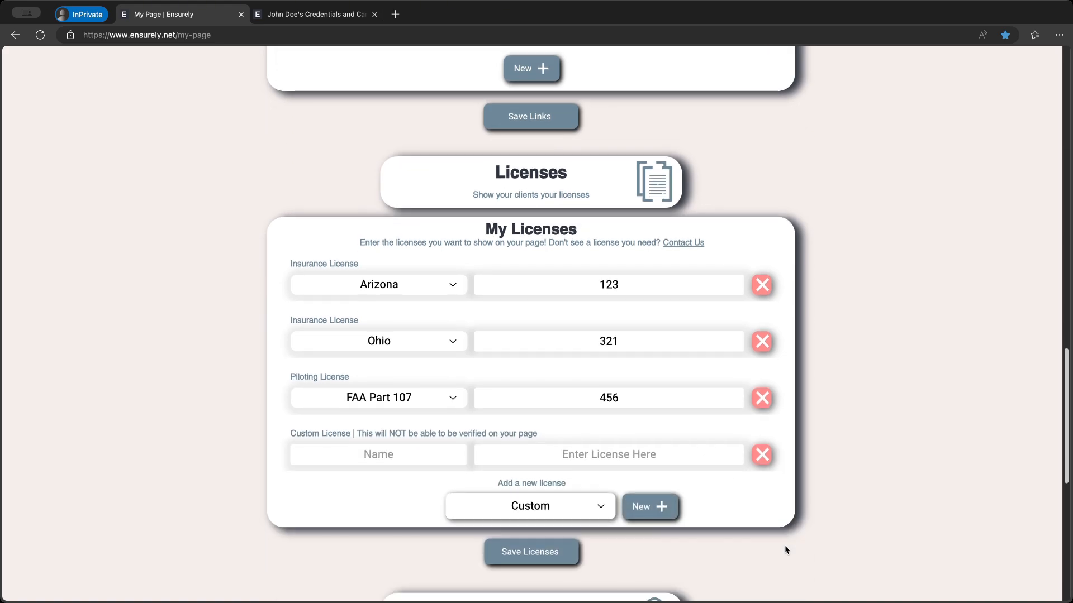
left_click(391, 450)
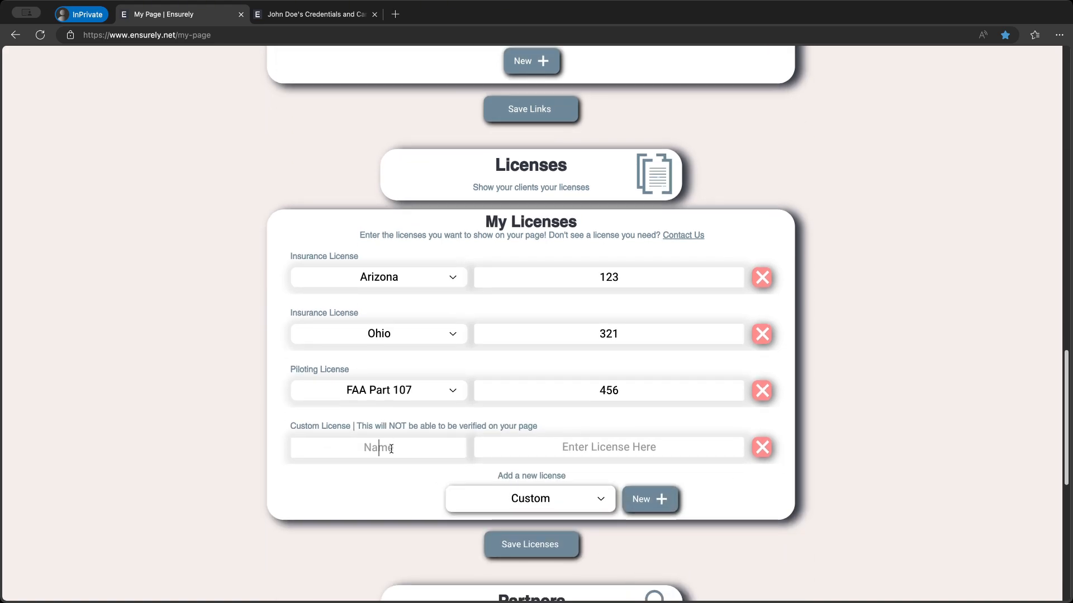
type("Custom License")
left_click(556, 448)
type("654")
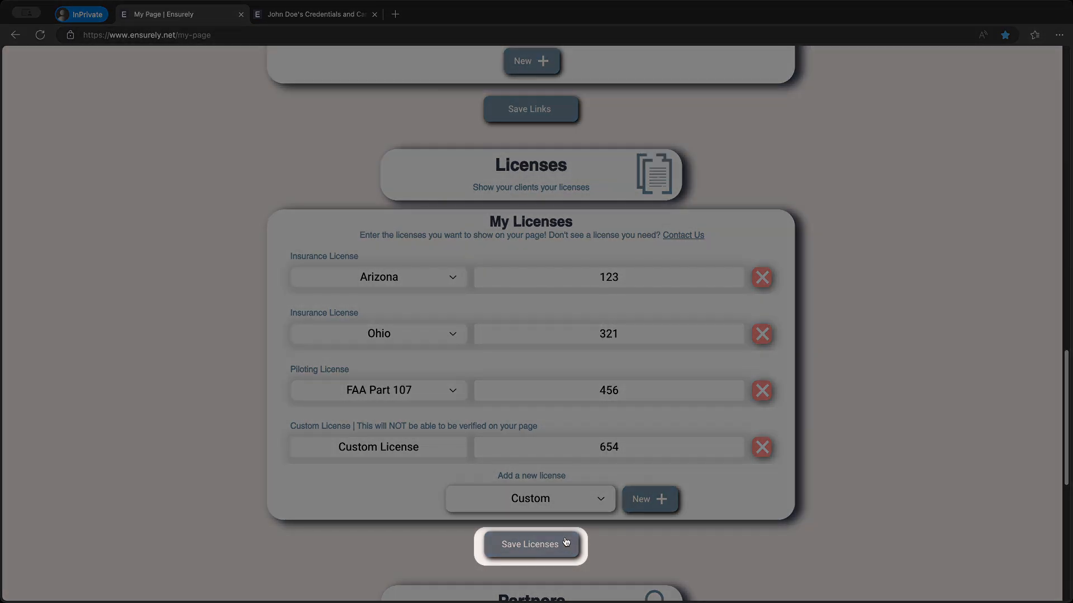
left_click(566, 544)
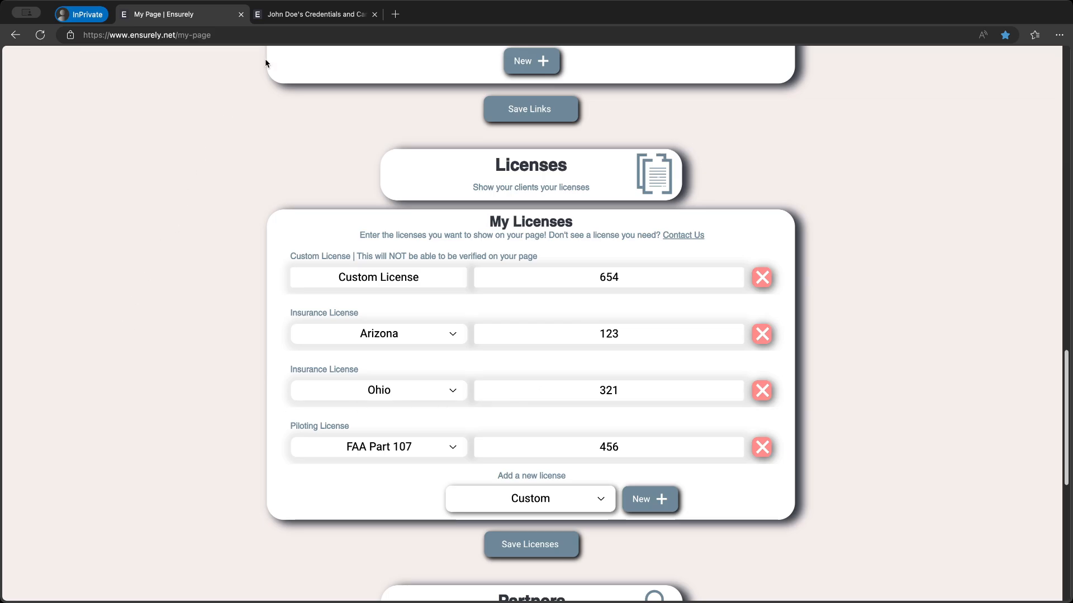
View the licenses on the public profile page, open the Arizona State Insurance license's verification site, and return to the profile
left_click(303, 17)
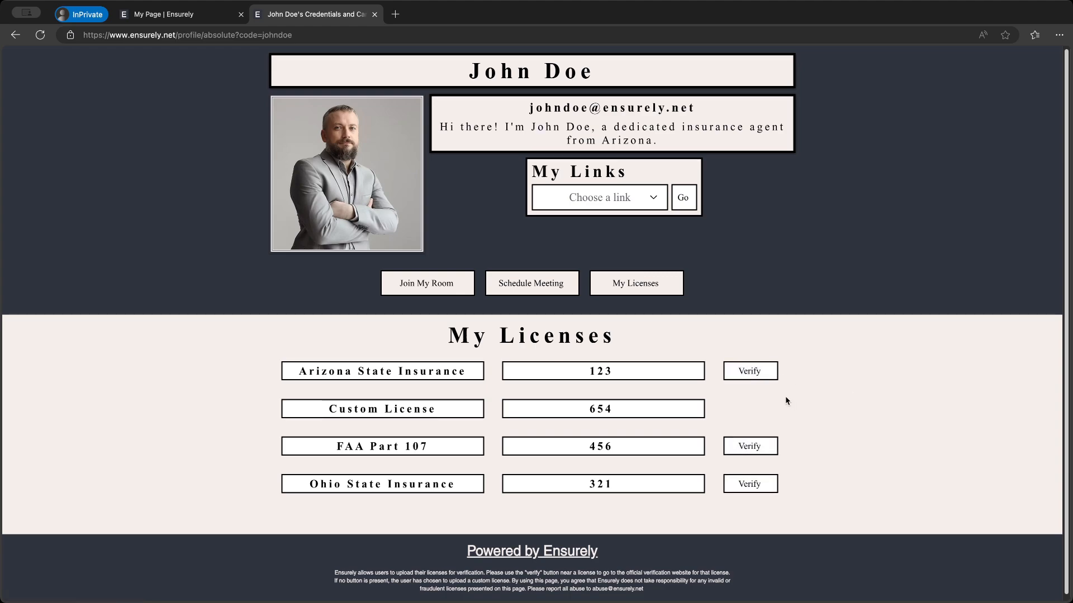
left_click(750, 371)
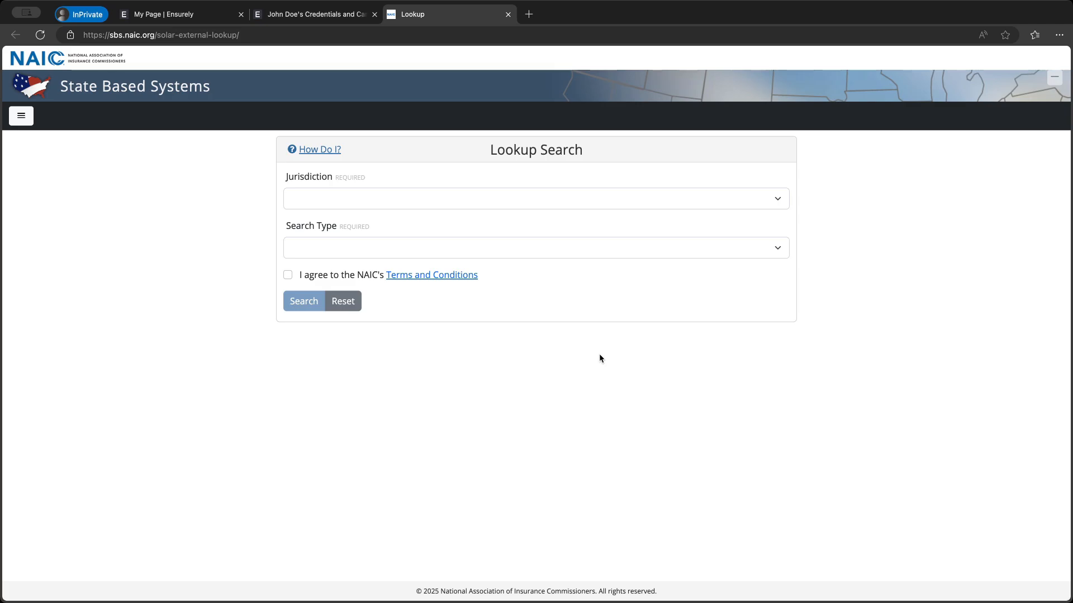
left_click(287, 16)
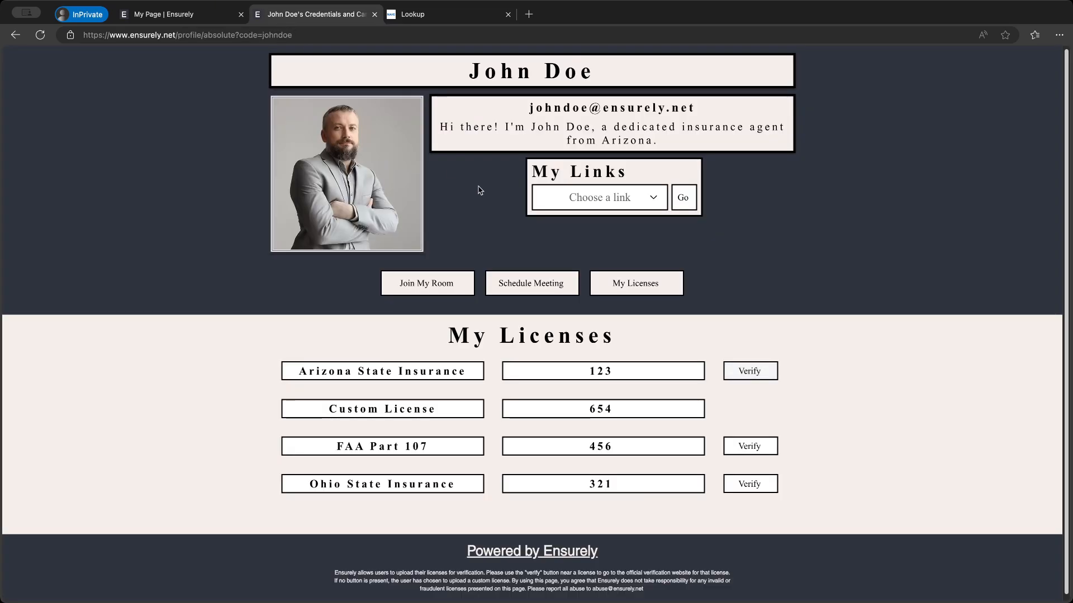
left_click_drag(618, 373, 588, 372)
left_click(613, 402)
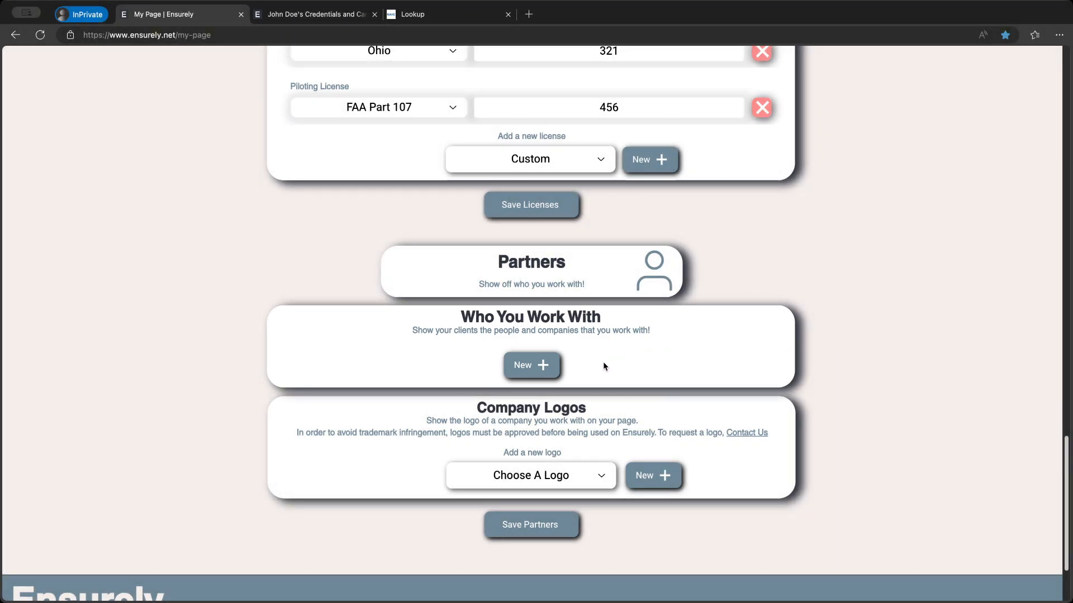
left_click(531, 364)
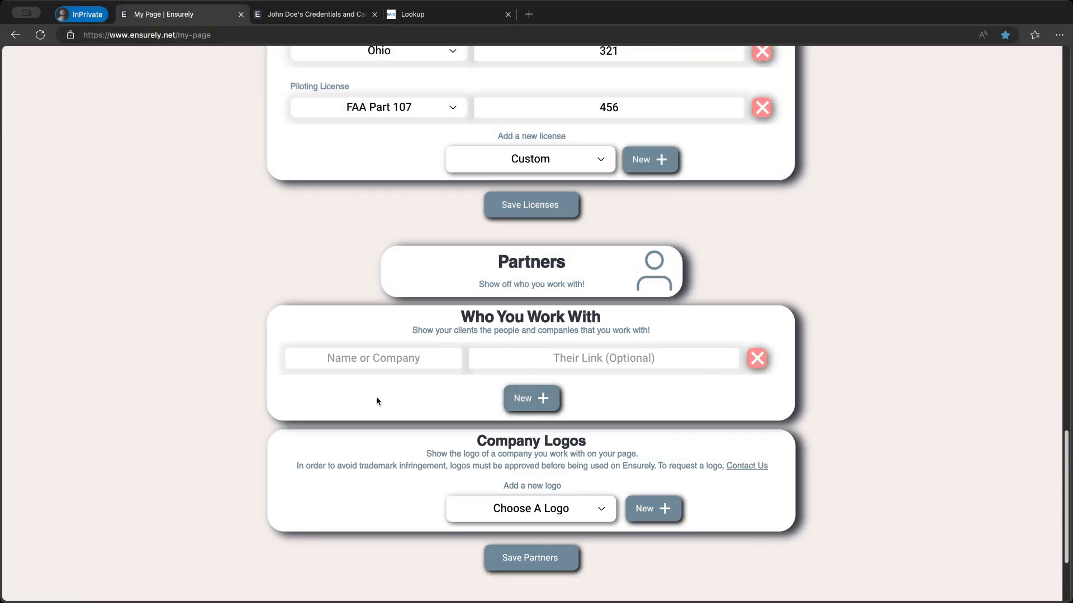
left_click(545, 354)
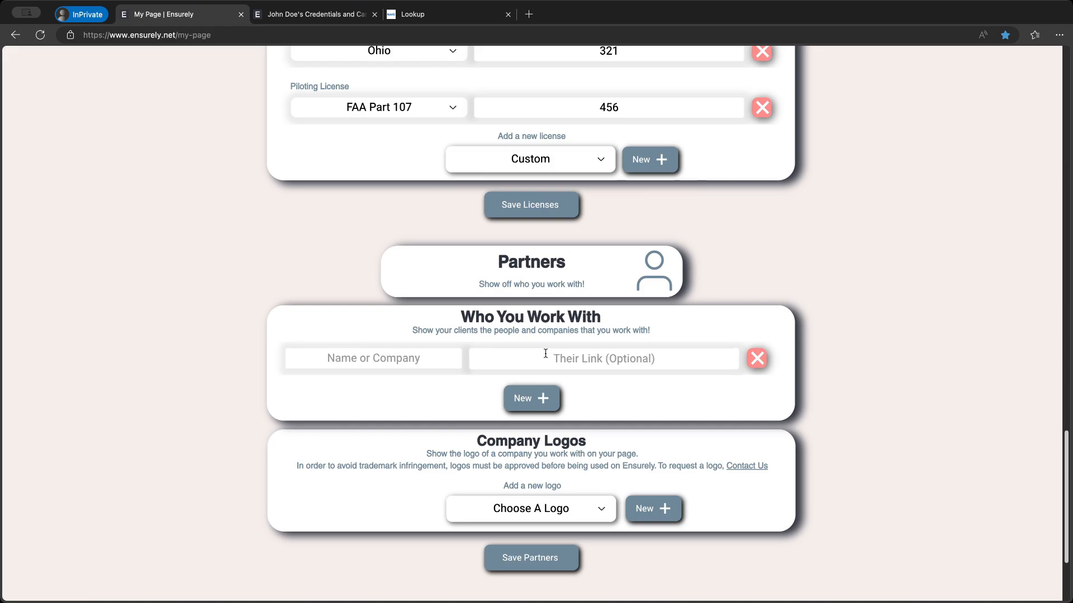
left_click(458, 386)
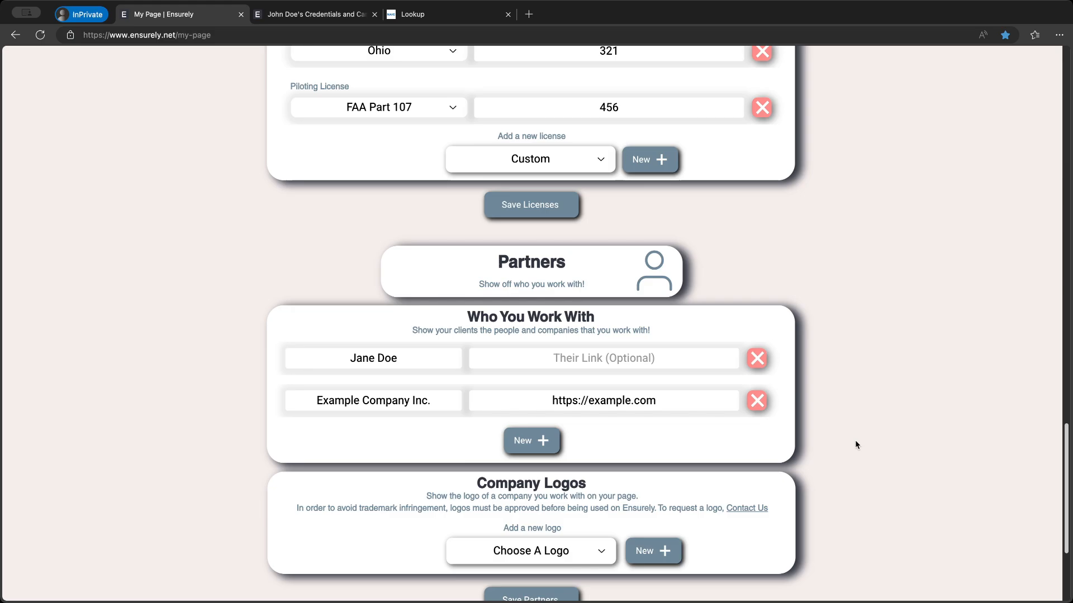
scroll(855, 440, "down", 1)
left_click(555, 564)
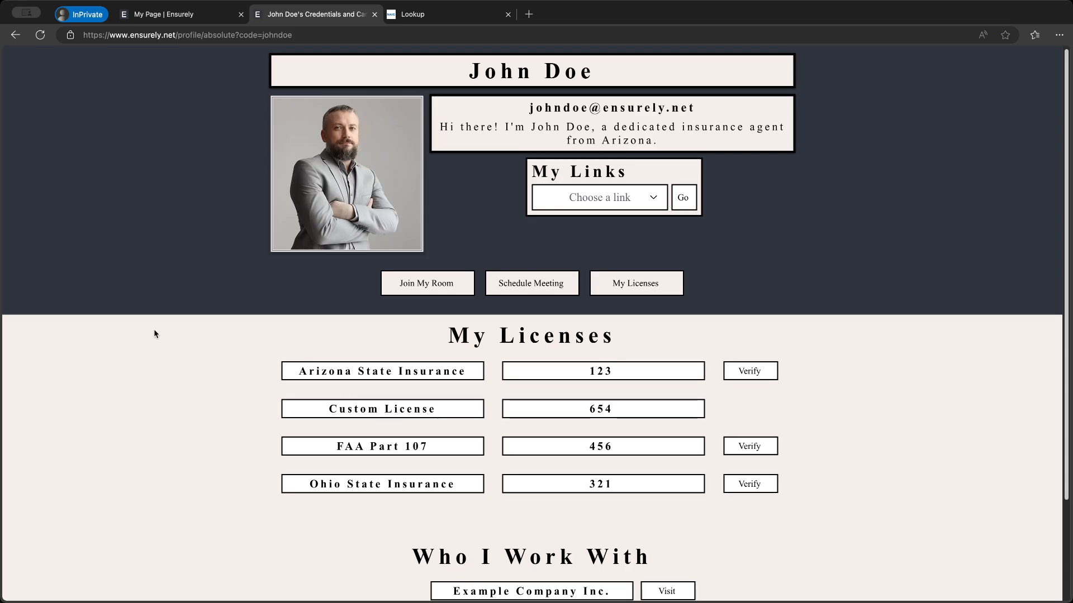
scroll(154, 334, "down", 2)
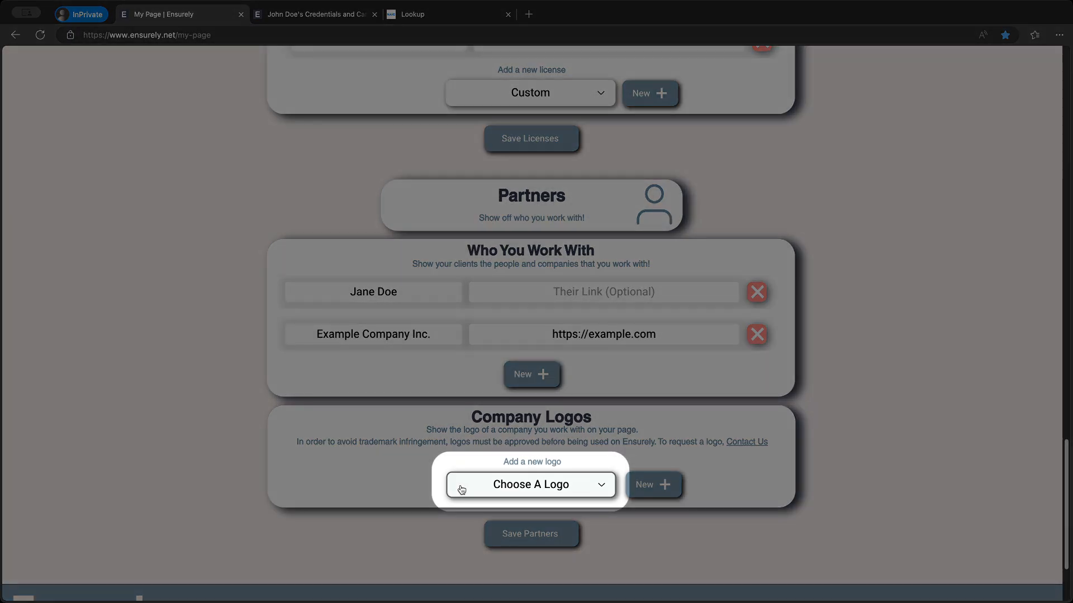
Add the Equis Financial company logo to the partners section and save the partners
left_click(461, 490)
scroll(530, 413, "down", 3)
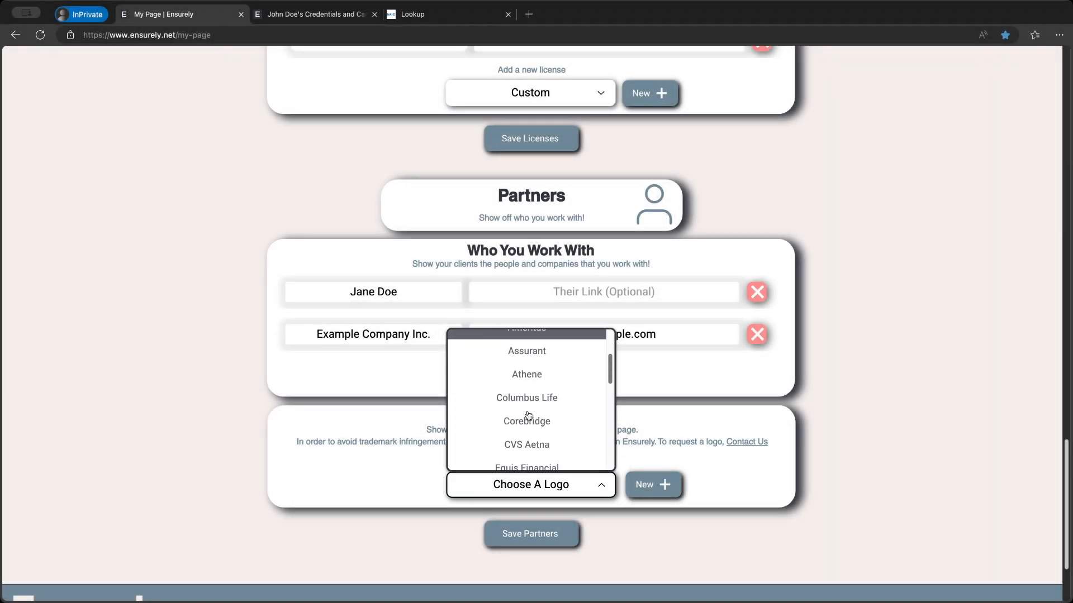
scroll(529, 416, "down", 1)
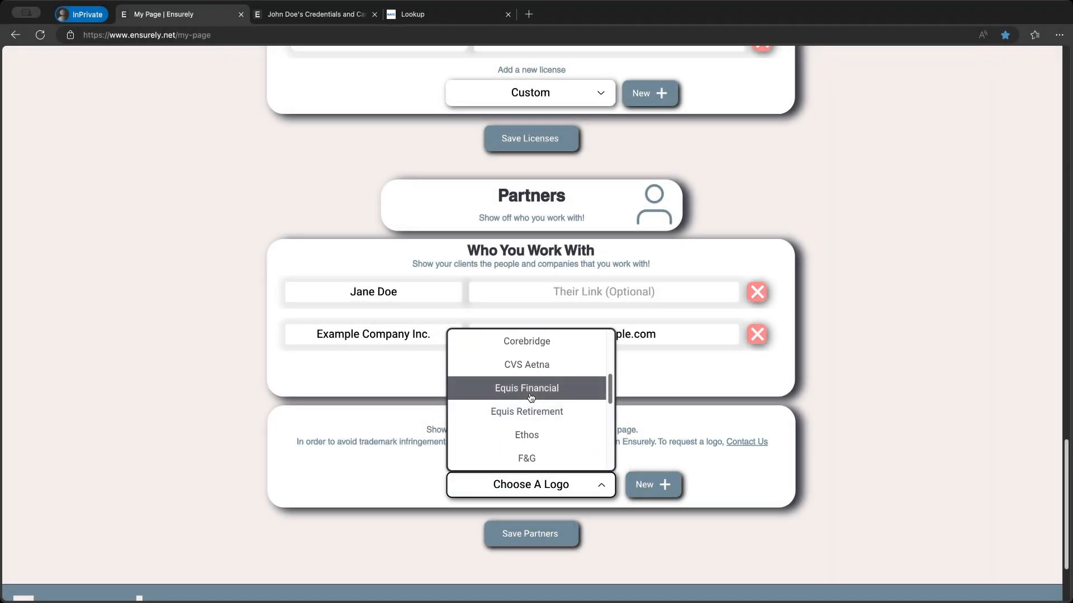
left_click(531, 383)
left_click(663, 484)
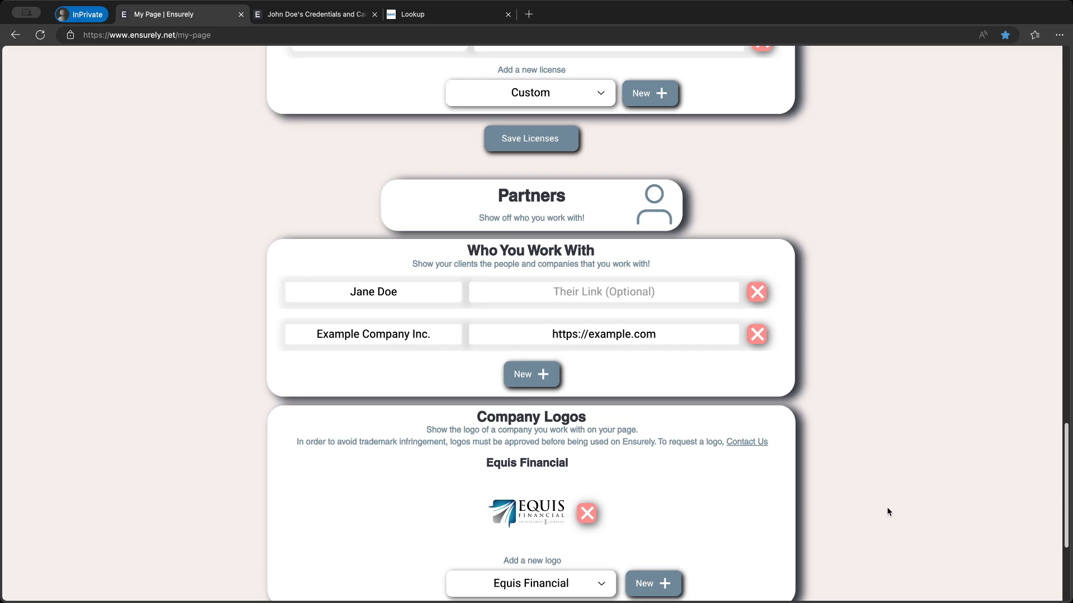
scroll(887, 508, "down", 3)
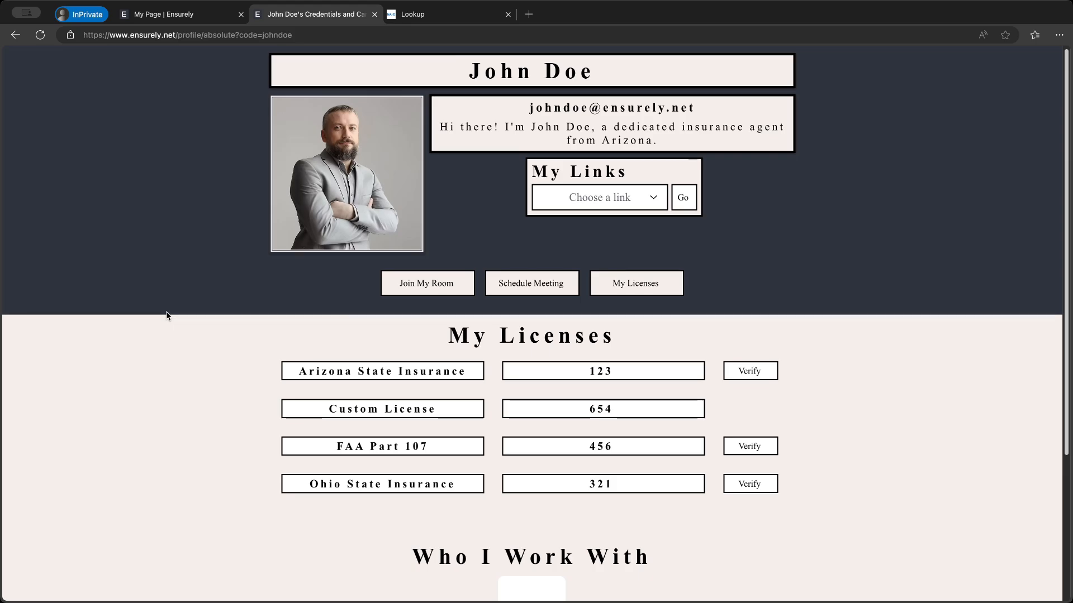
Review the logo and partner entries under Who I Work With on the public profile page
scroll(167, 316, "down", 2)
scroll(166, 316, "down", 2)
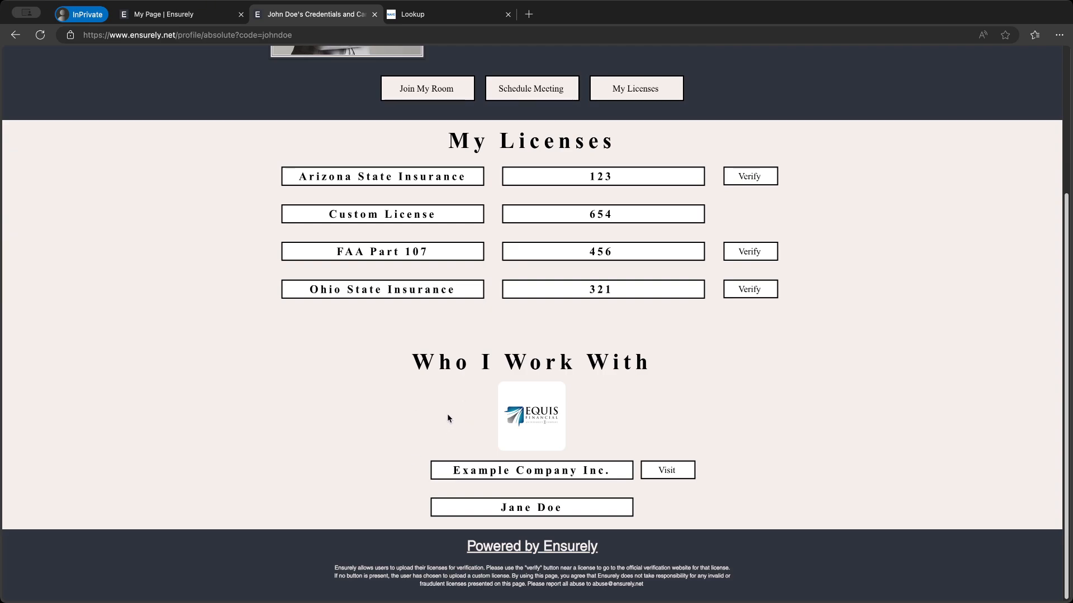
scroll(447, 416, "up", 4)
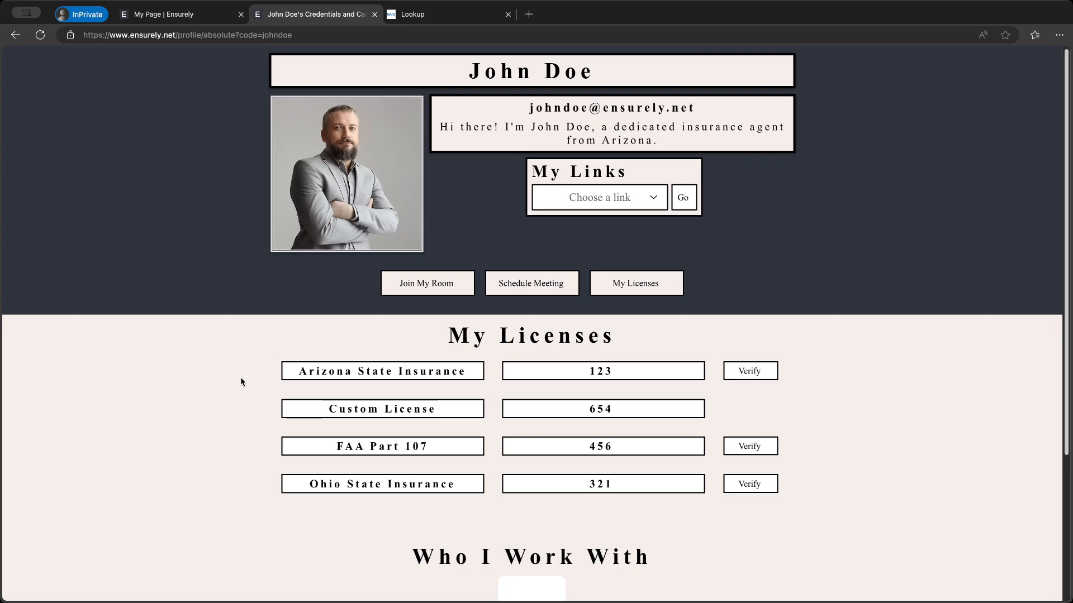